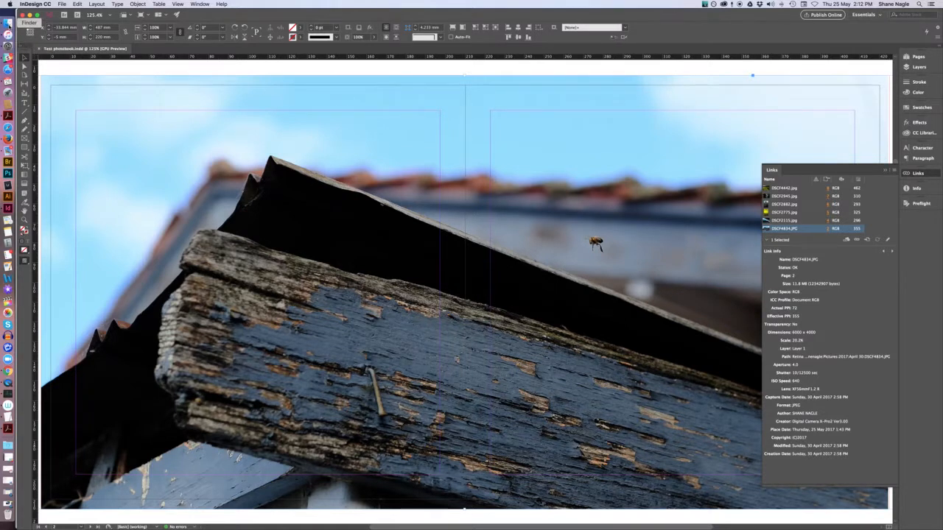
# Select the linked image DSCF2775.jpg and go to its placement on page 5.
pyautogui.click(786, 212)
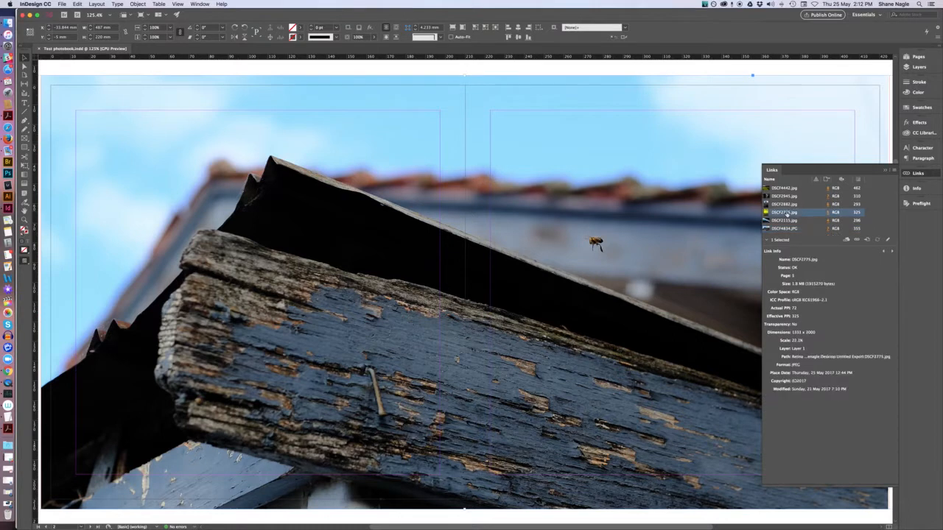
pyautogui.click(828, 213)
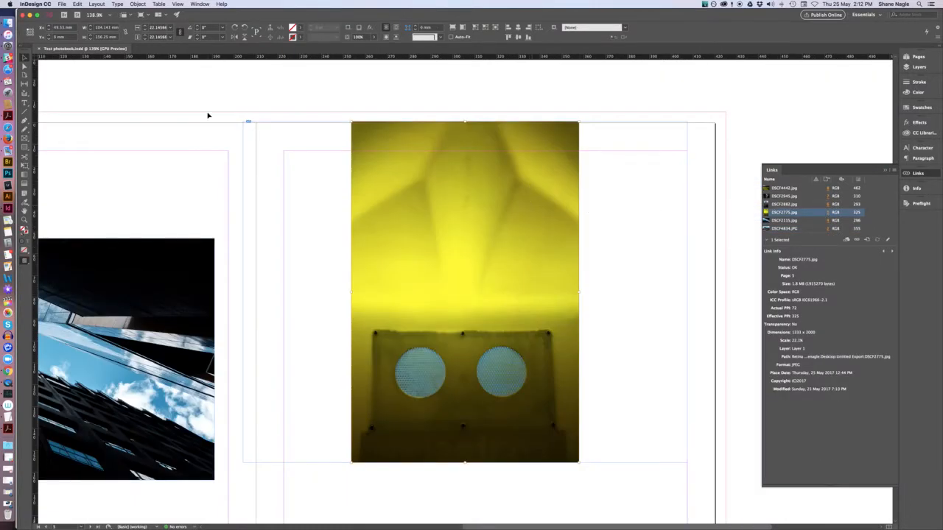
# Switch to Finder and select DSCF2775.jpg in the Untitled Export folder on the Desktop.
pyautogui.click(8, 23)
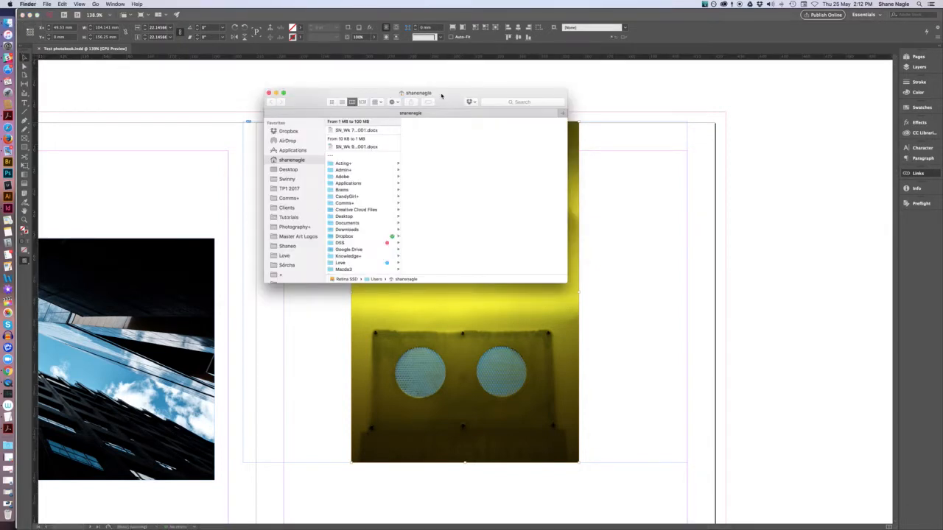
pyautogui.moveTo(441, 96); pyautogui.dragTo(438, 107)
pyautogui.click(306, 180)
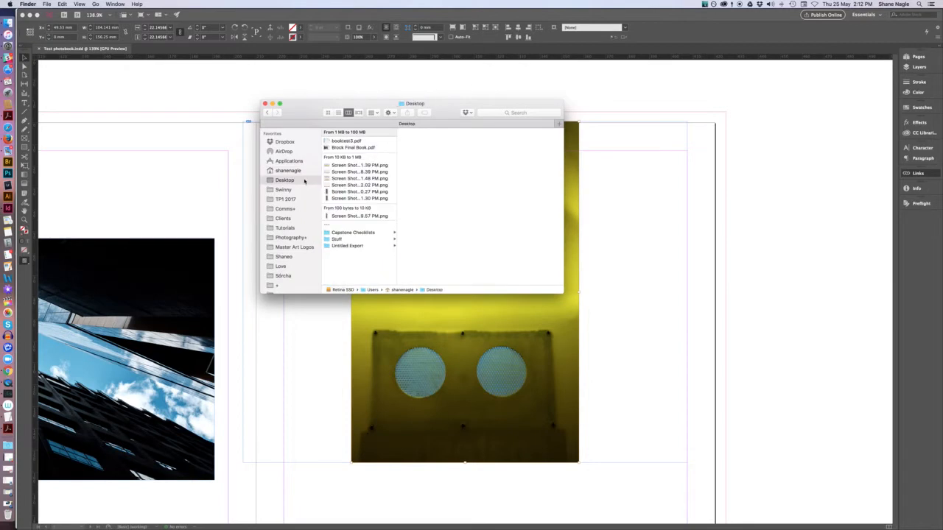
pyautogui.moveTo(445, 106); pyautogui.dragTo(298, 112)
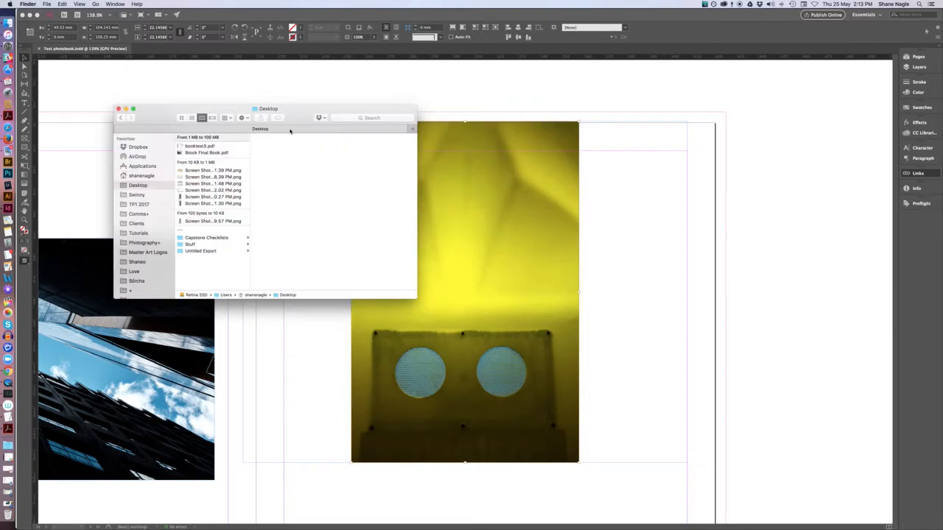
pyautogui.click(201, 252)
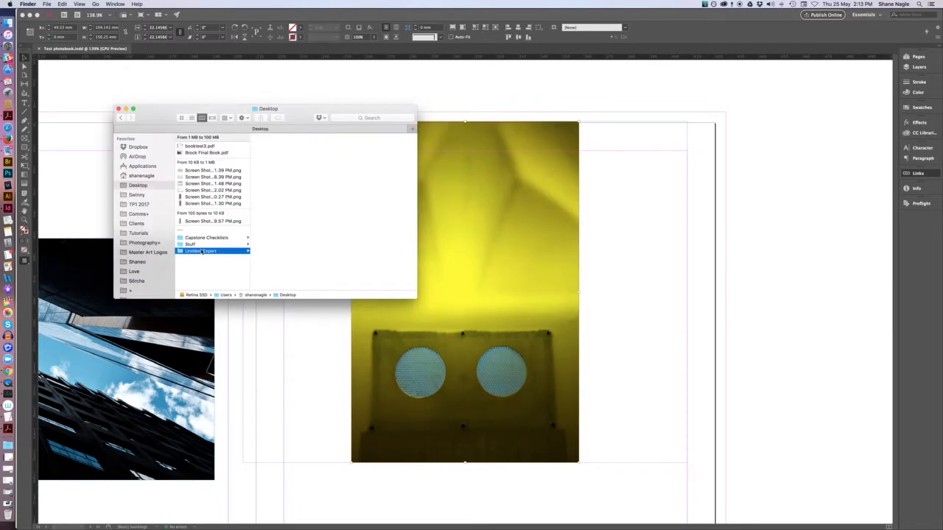
pyautogui.click(280, 180)
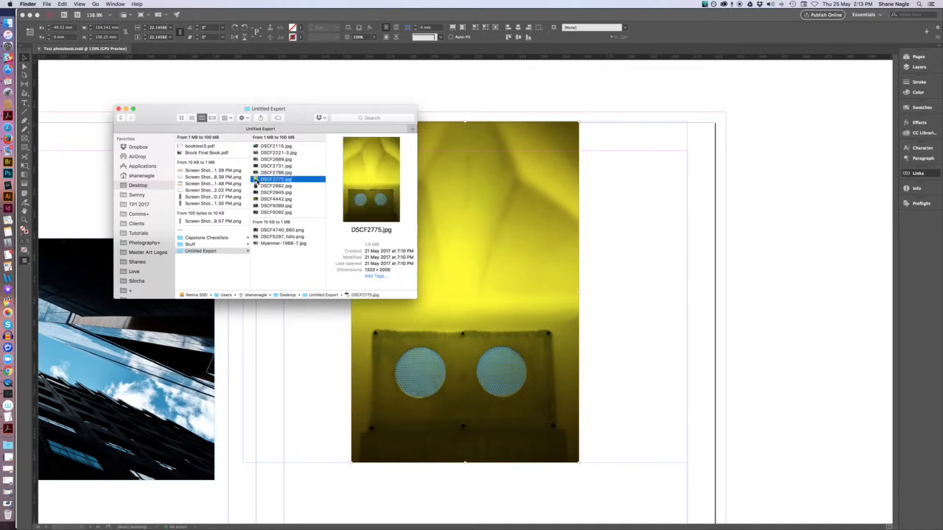
# Send DSCF2775.jpg to the Trash and undo the deletion.
pyautogui.press('super+BackSpace')
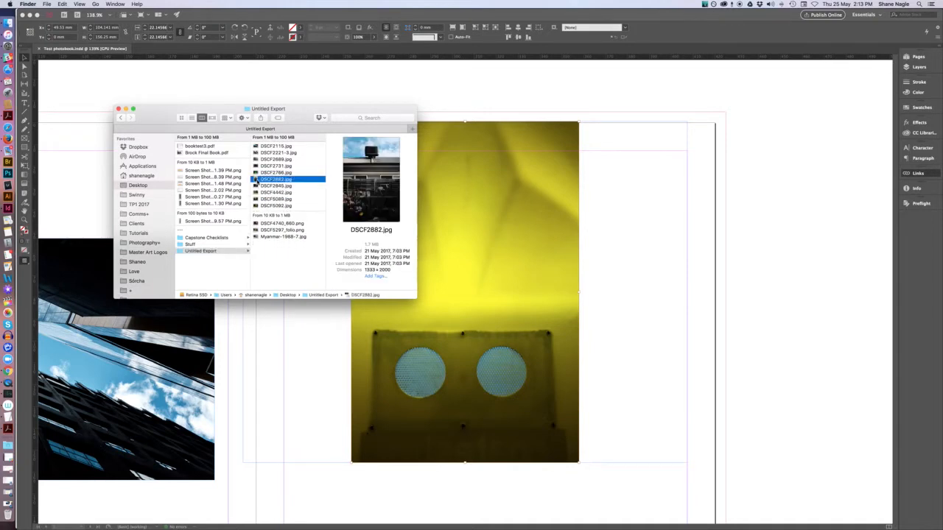
pyautogui.press('super+z')
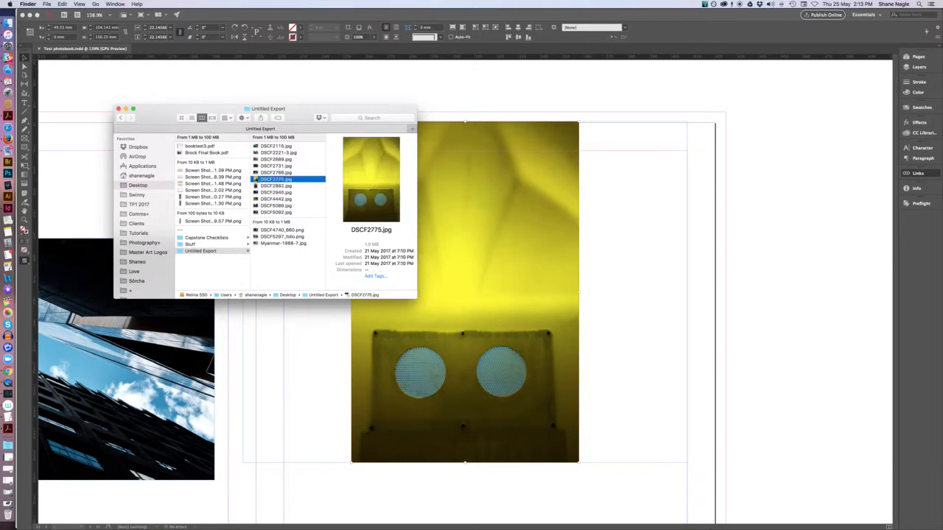
# Move DSCF2775.jpg from the Untitled Export folder to the Desktop and switch back to InDesign.
pyautogui.moveTo(256, 184); pyautogui.dragTo(196, 275)
pyautogui.moveTo(349, 120); pyautogui.dragTo(537, 99)
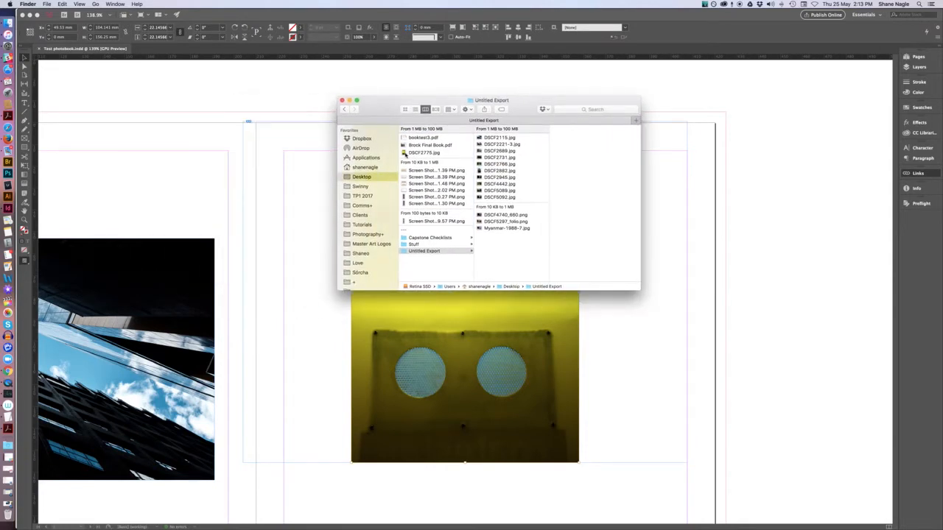
pyautogui.click(424, 152)
pyautogui.moveTo(510, 106); pyautogui.dragTo(310, 112)
pyautogui.click(571, 102)
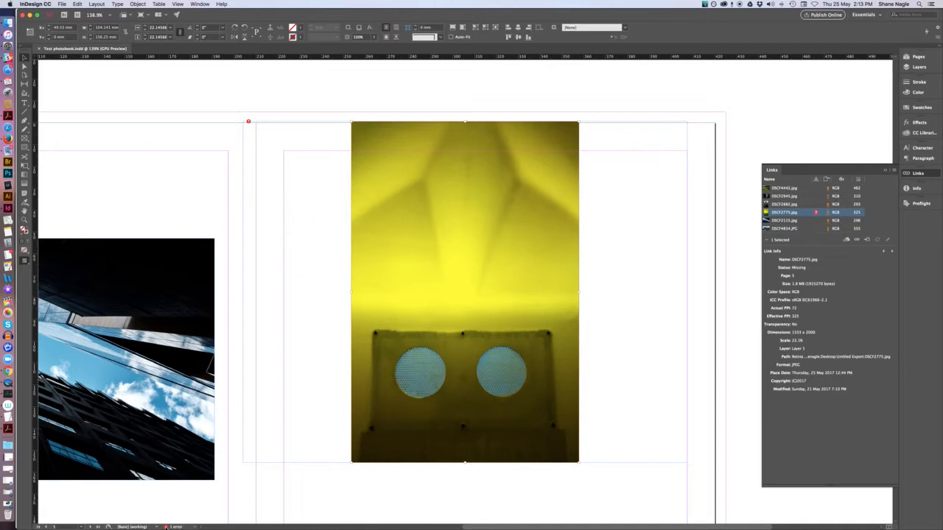
# Open the Preflight report, expand the missing link errors and go to the placed DSCF2775.jpg image.
pyautogui.click(193, 527)
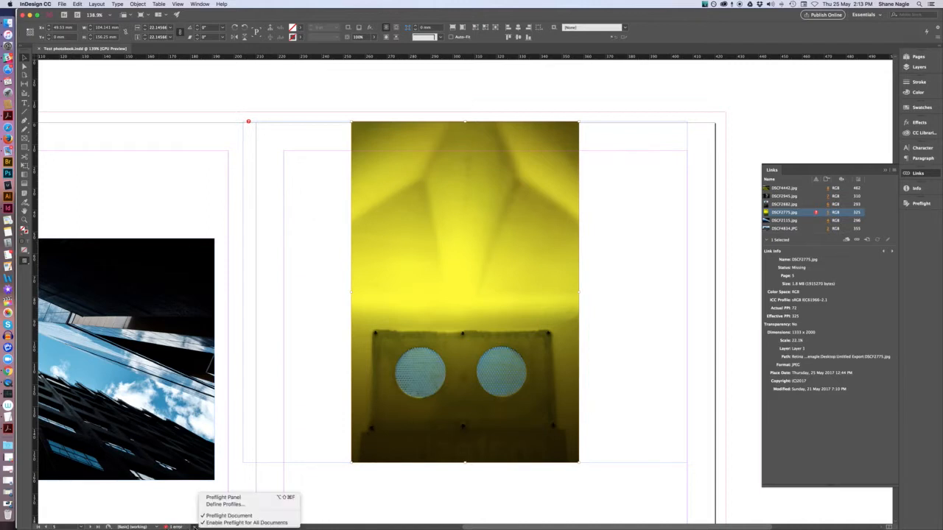
pyautogui.click(213, 499)
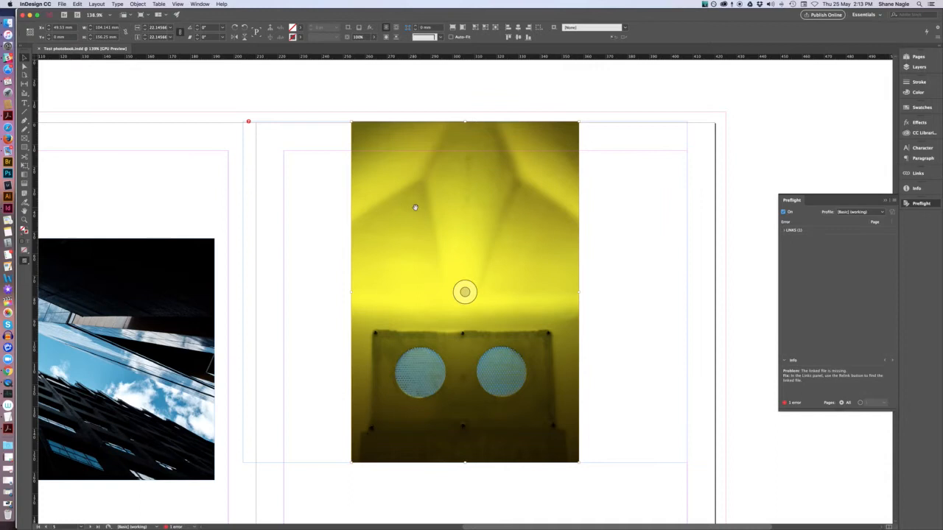
pyautogui.click(784, 230)
pyautogui.click(793, 240)
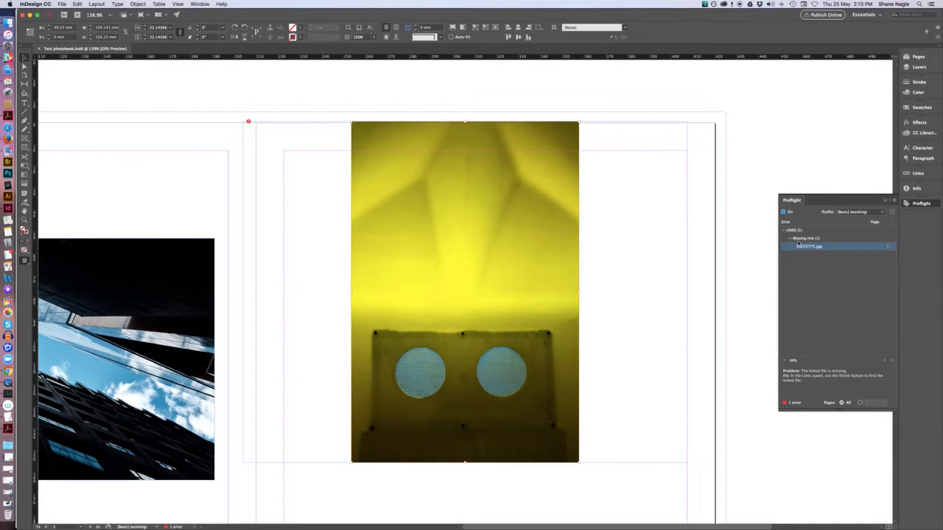
pyautogui.click(887, 248)
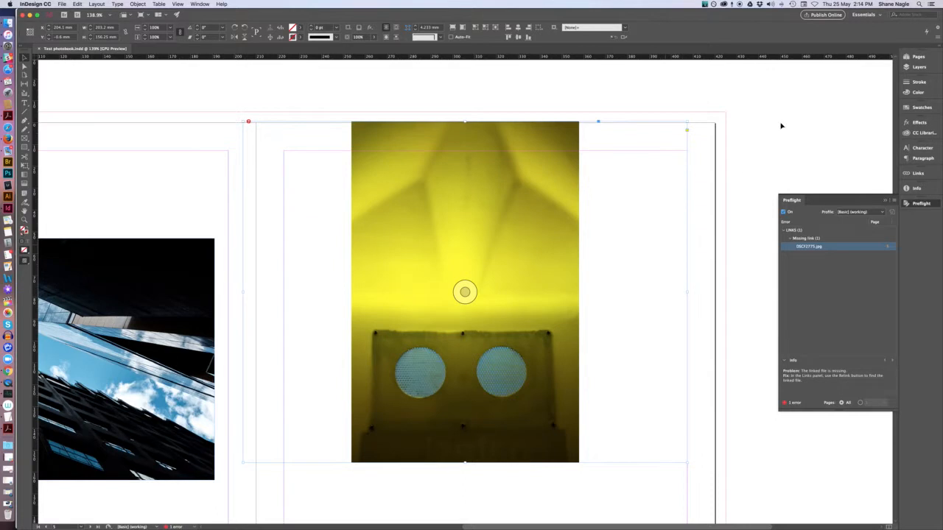
# Relink the missing DSCF2775.jpg to the file on the Desktop and save the document.
pyautogui.click(918, 174)
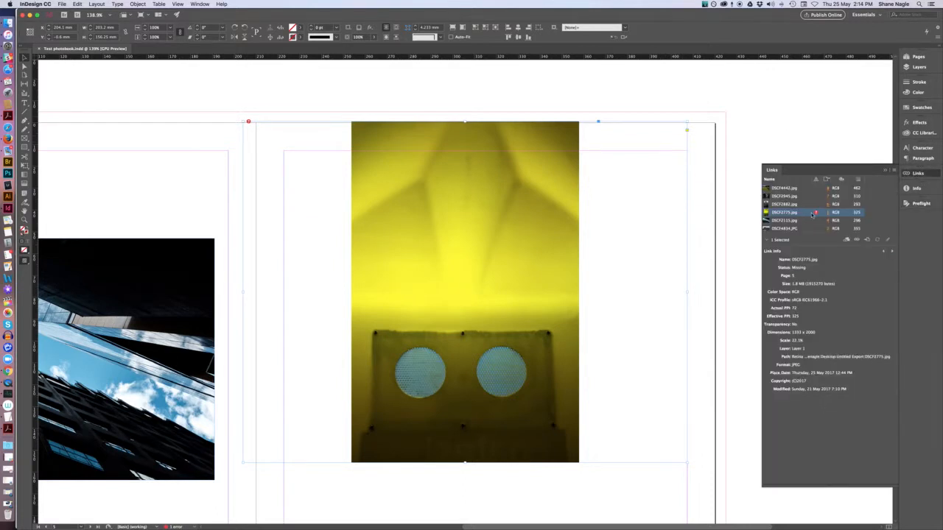
pyautogui.click(857, 241)
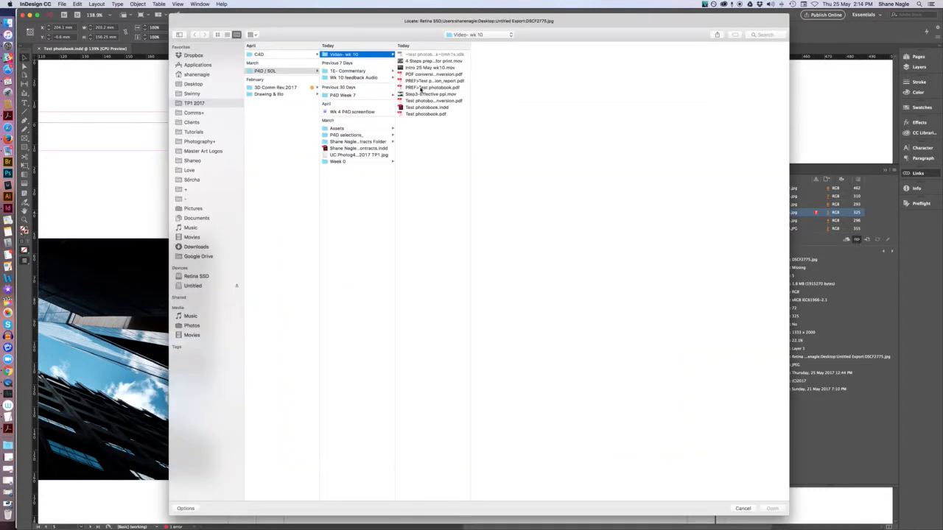
pyautogui.click(193, 84)
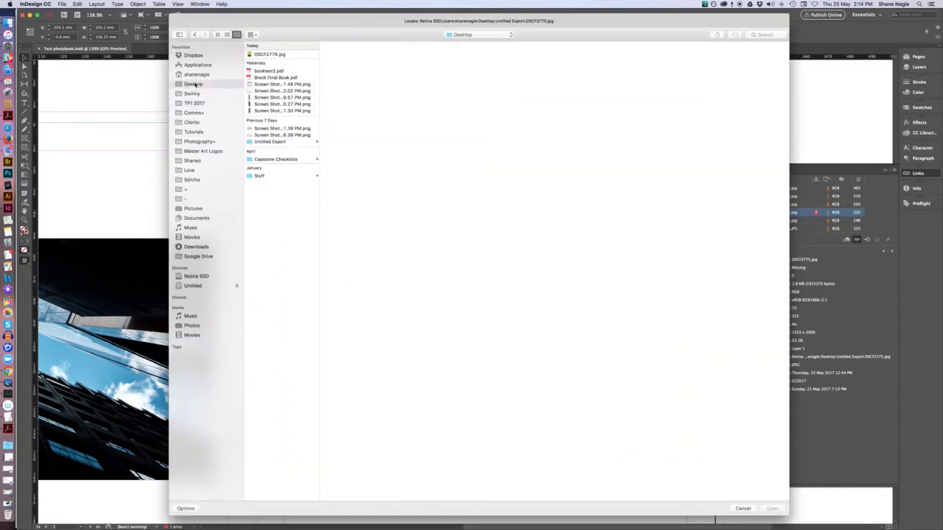
pyautogui.click(269, 54)
pyautogui.click(771, 509)
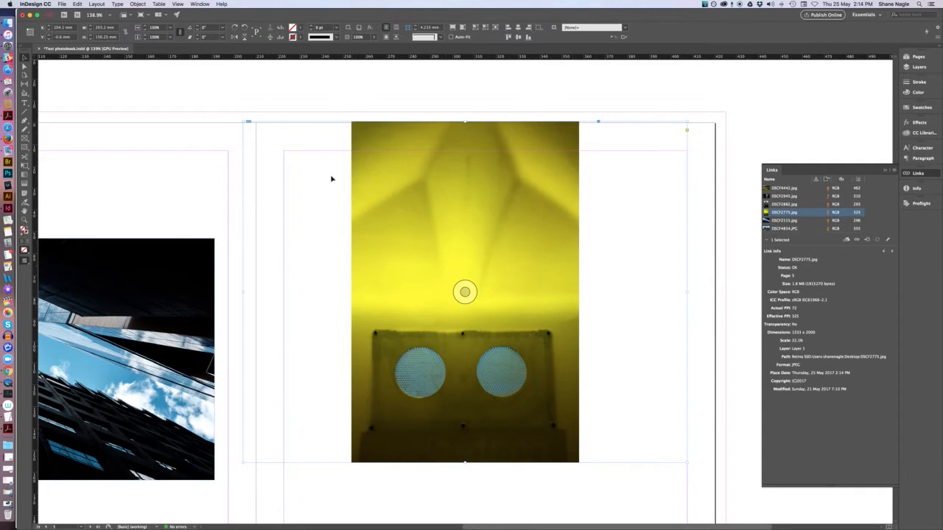
pyautogui.press('super+s')
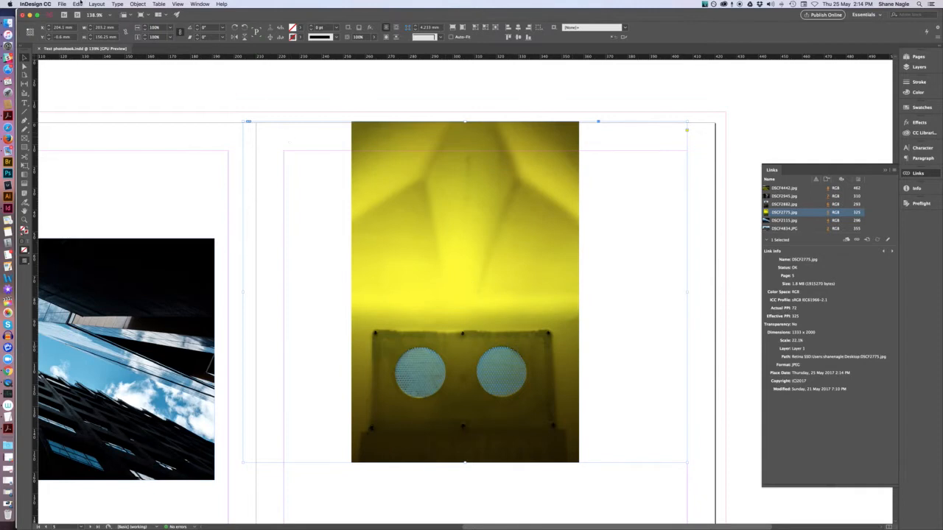
# Start an Adobe PDF (Print) export named "Test photobook_no conversion.pdf" with the Desktop as destination.
pyautogui.click(62, 4)
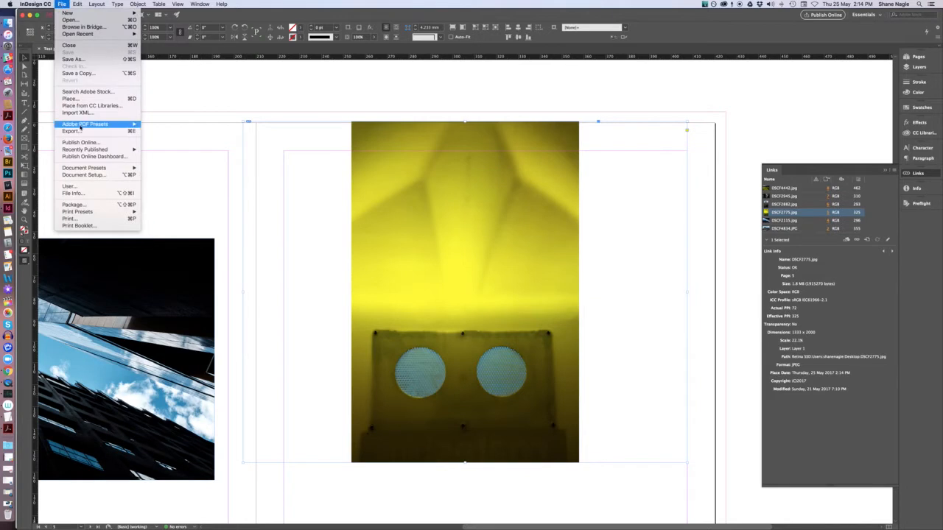
pyautogui.click(77, 133)
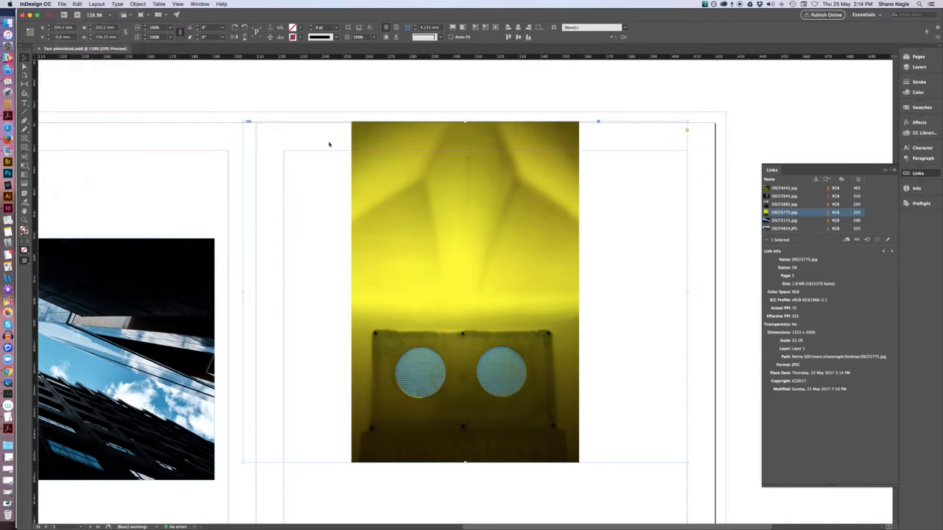
pyautogui.moveTo(549, 31); pyautogui.dragTo(554, 65)
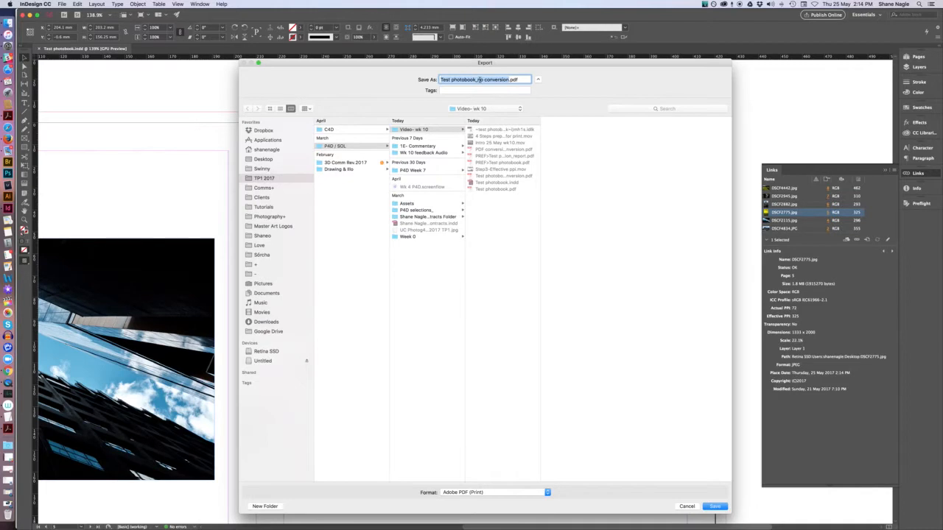
pyautogui.click(272, 160)
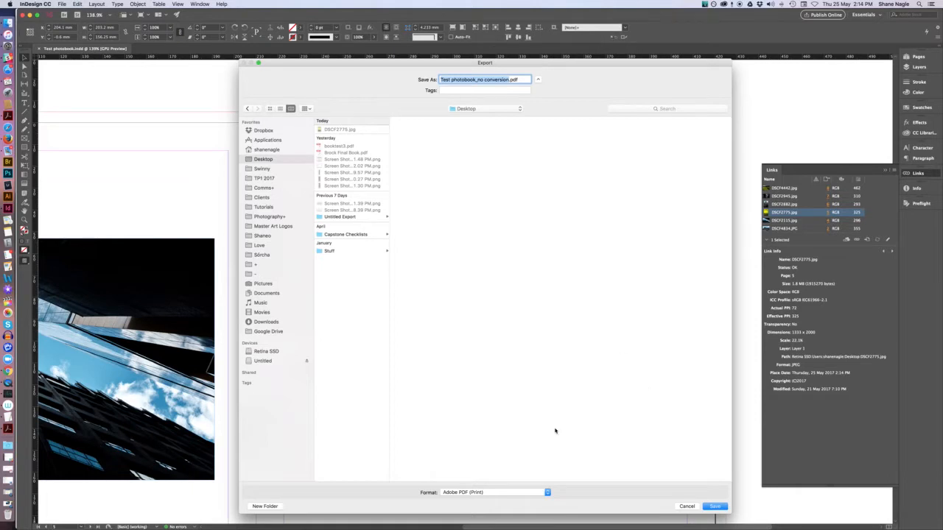
pyautogui.click(546, 493)
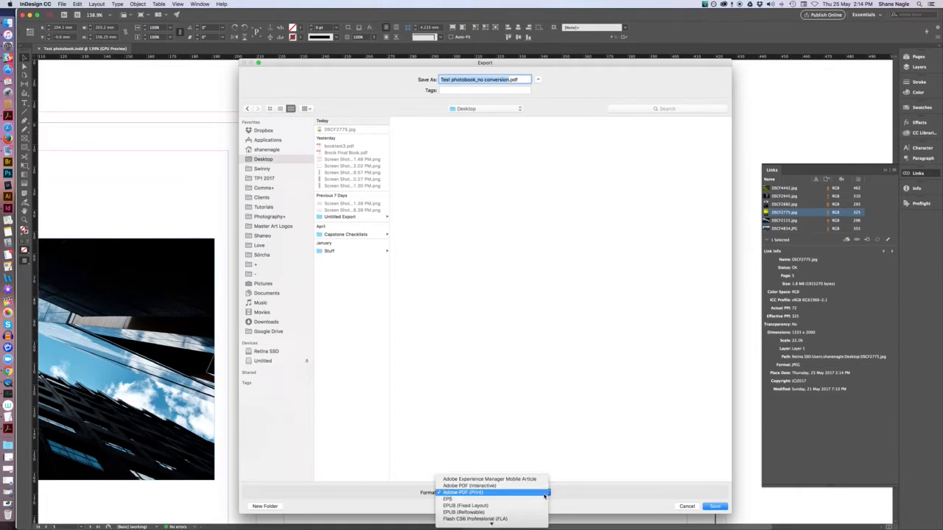
pyautogui.click(528, 493)
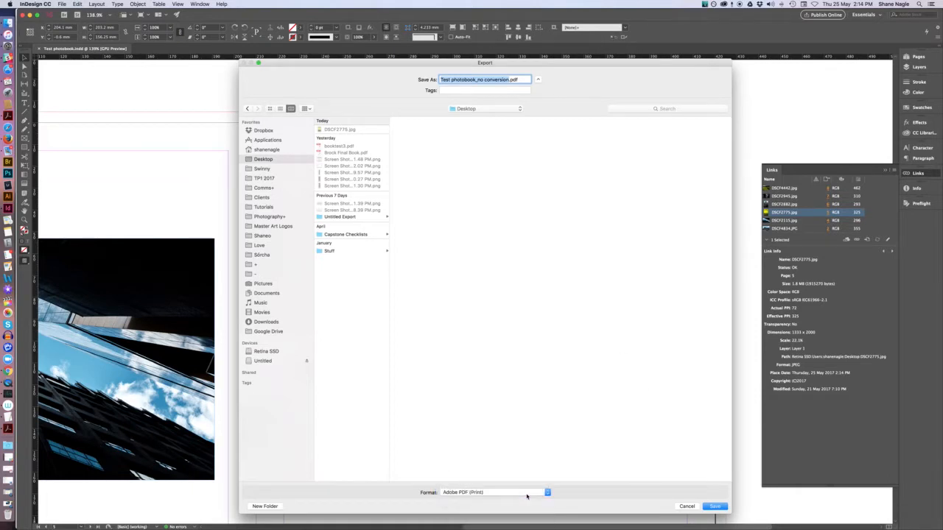
pyautogui.click(716, 507)
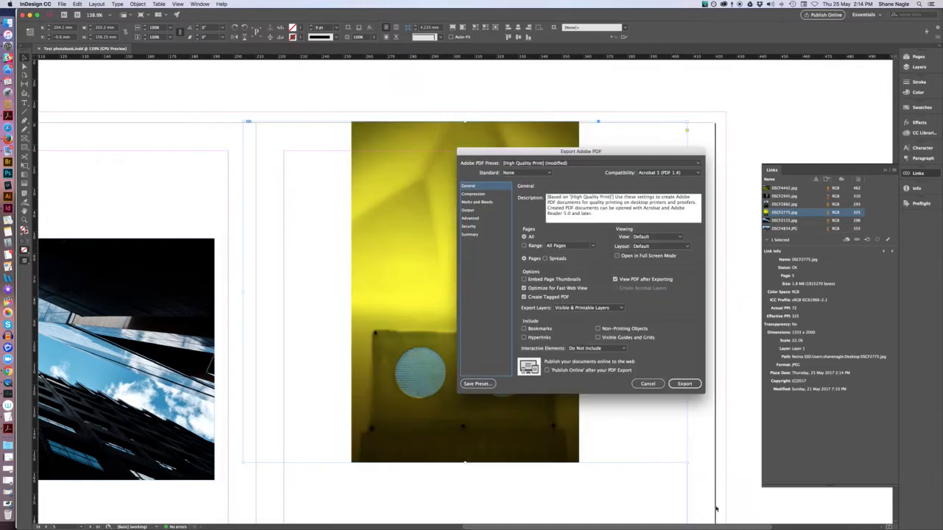
# Choose the [High Quality Print] PDF preset with the standard set to None.
pyautogui.moveTo(547, 151); pyautogui.dragTo(412, 138)
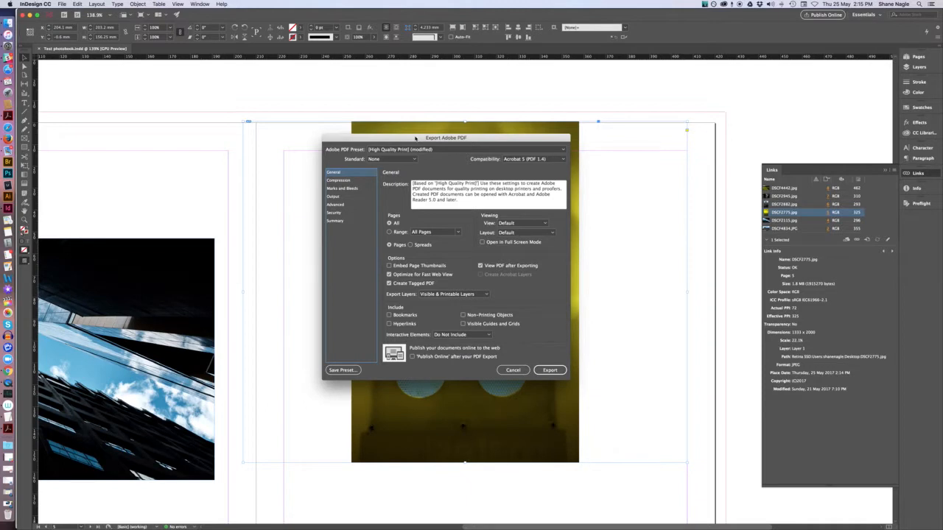
pyautogui.click(564, 150)
pyautogui.click(417, 158)
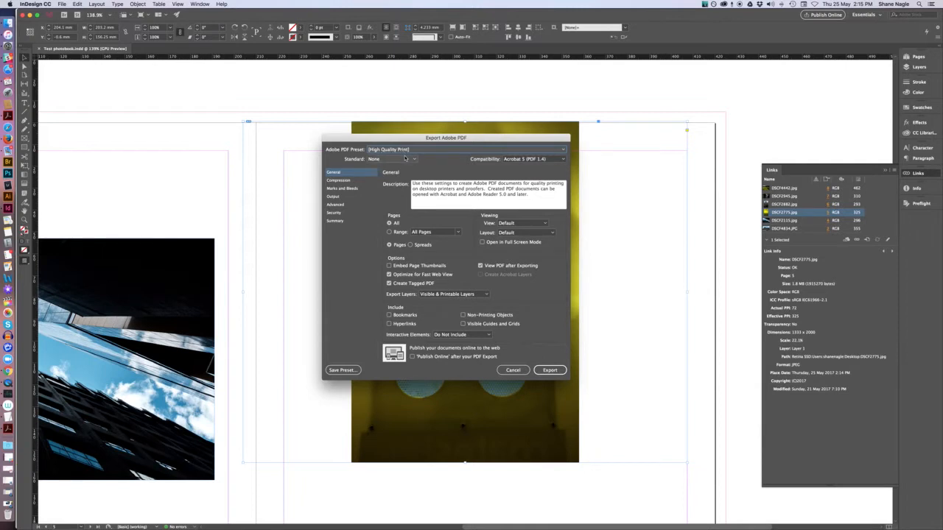
# Review the compression settings and set the output colour conversion to No Color Conversion.
pyautogui.click(347, 181)
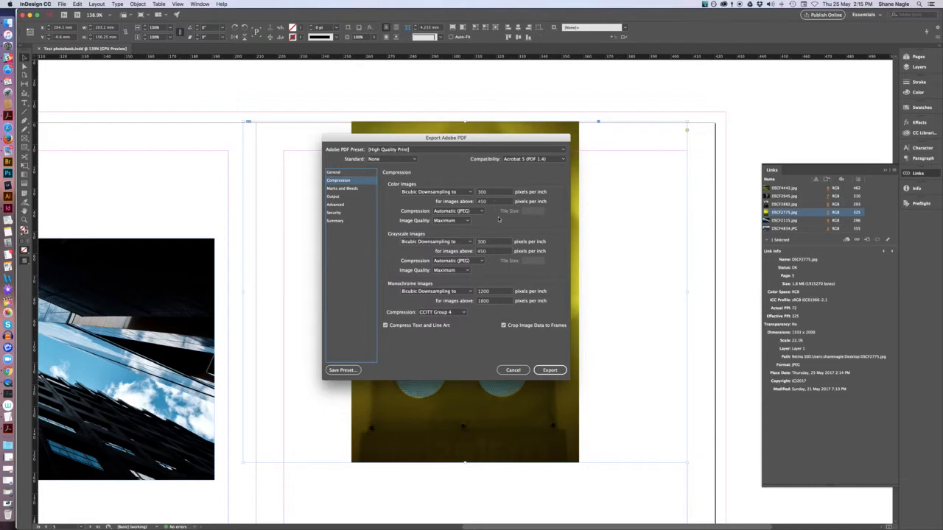
pyautogui.click(334, 197)
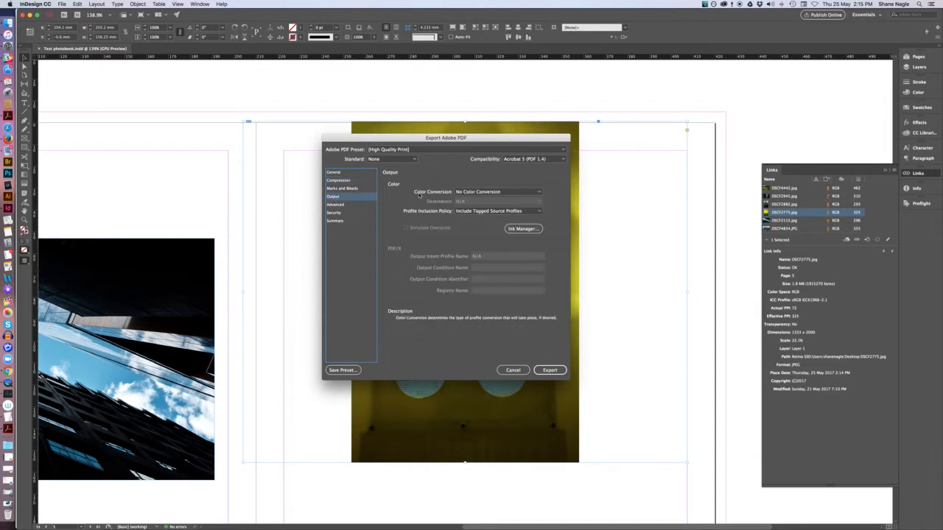
pyautogui.click(540, 193)
pyautogui.click(540, 193)
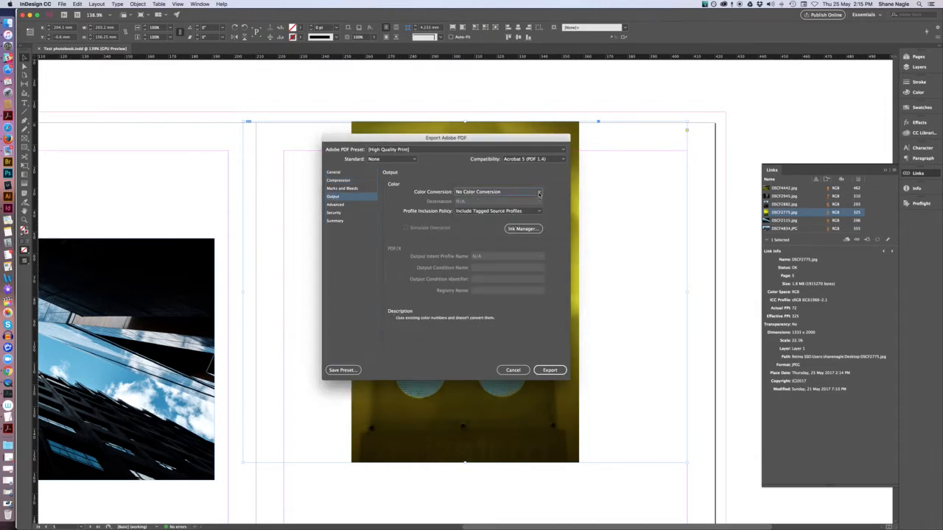
# Export the PDF and look through its first pages in Acrobat Reader.
pyautogui.click(549, 371)
pyautogui.click(549, 371)
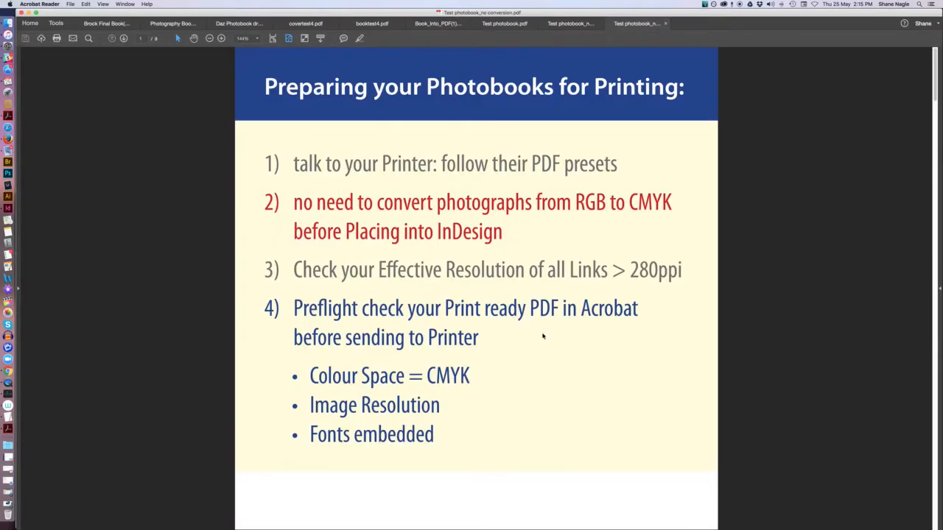
pyautogui.scroll(-5, 543, 337)
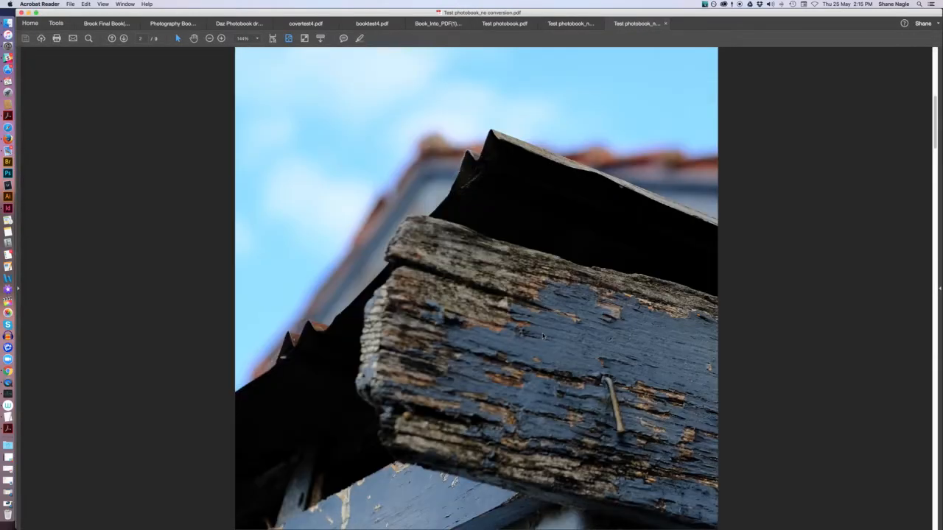
pyautogui.scroll(-5, 543, 336)
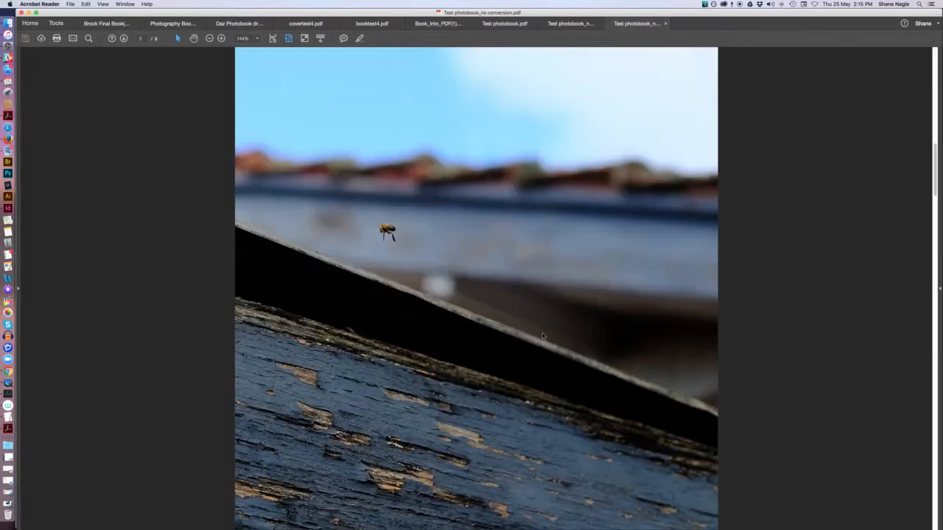
# Display "Test photobook_no conversion.pdf" in two-page view and look through its spreads, returning to the bee spread.
pyautogui.click(103, 4)
pyautogui.moveTo(140, 32)
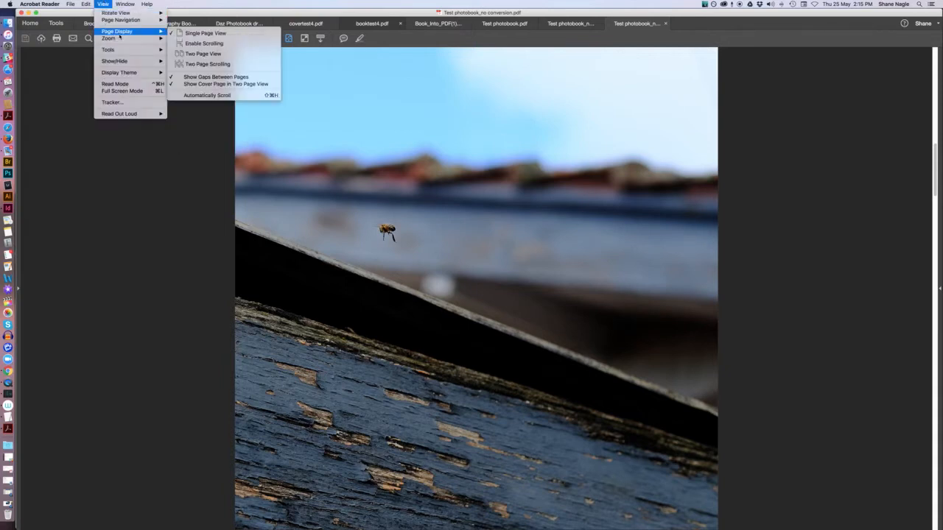
pyautogui.click(193, 54)
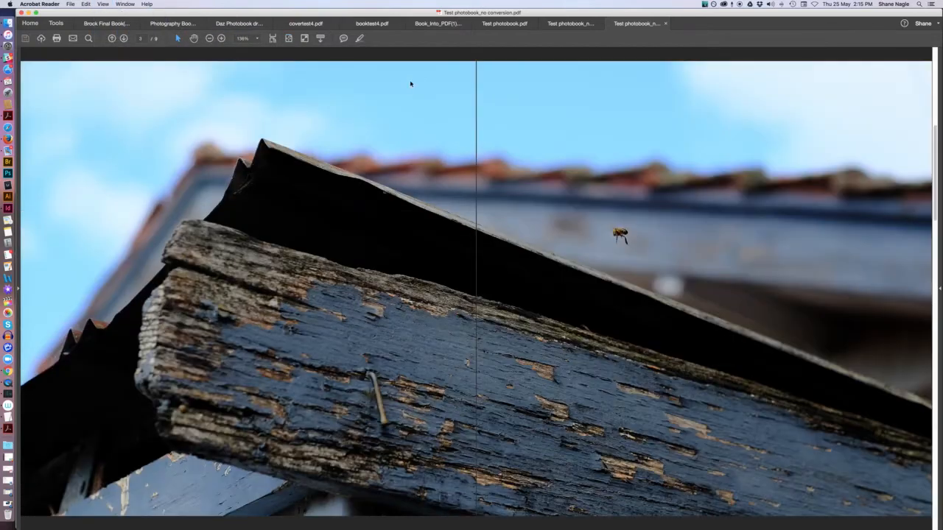
pyautogui.press('Right')
pyautogui.press('Right')
pyautogui.press('Right')
pyautogui.press('Left')
pyautogui.press('Left')
pyautogui.press('Left')
# Switch to InDesign and start an Adobe PDF (Print) export named "Test photobook_Conversion.pdf" on the Desktop.
pyautogui.press('super+Tab')
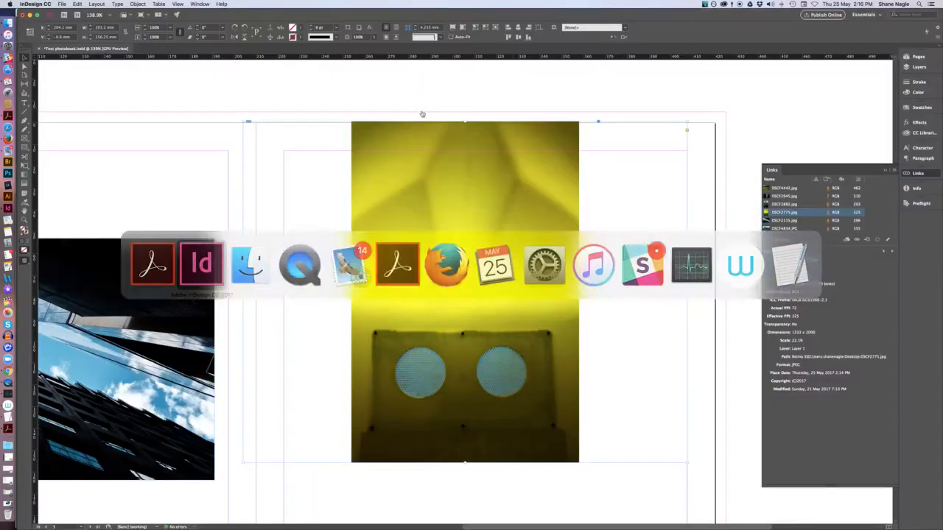
pyautogui.click(676, 102)
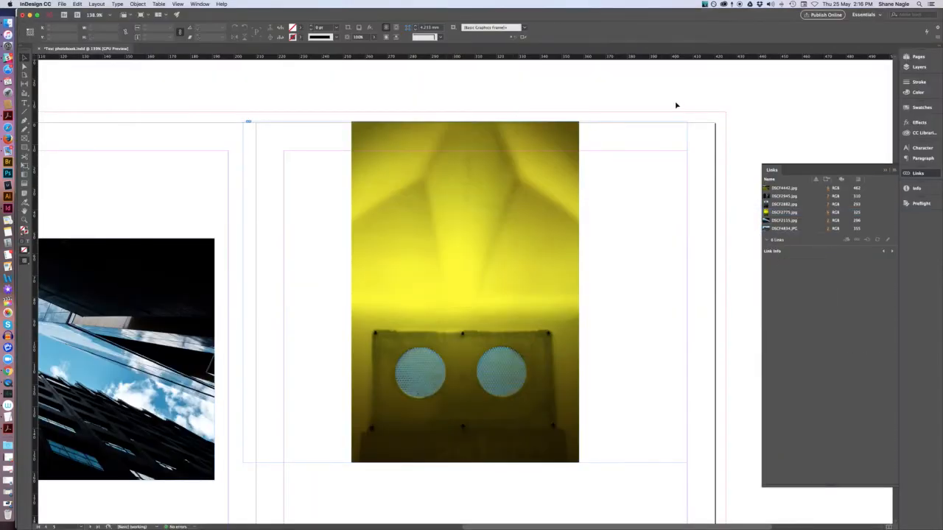
pyautogui.press('super+e')
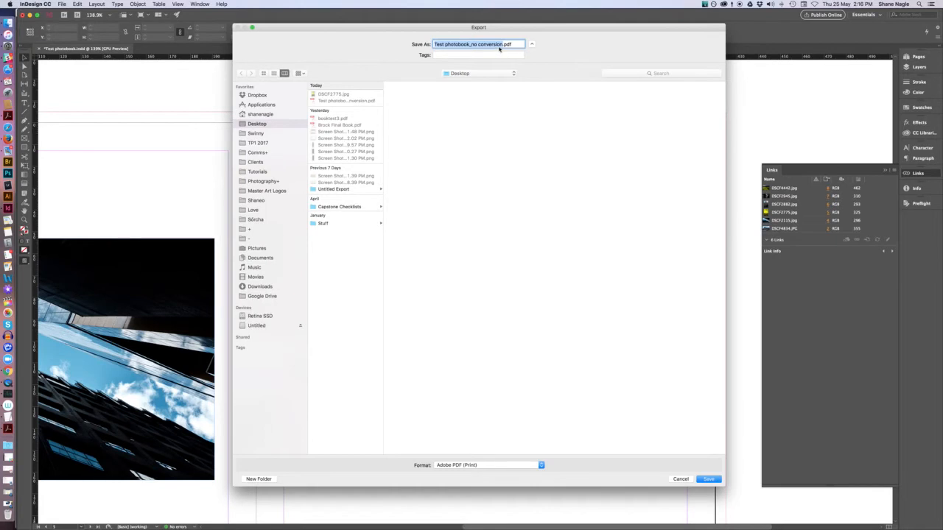
pyautogui.click(479, 45)
pyautogui.press('BackSpace')
pyautogui.press('BackSpace')
pyautogui.press('BackSpace')
pyautogui.press('Delete')
pyautogui.write('C')
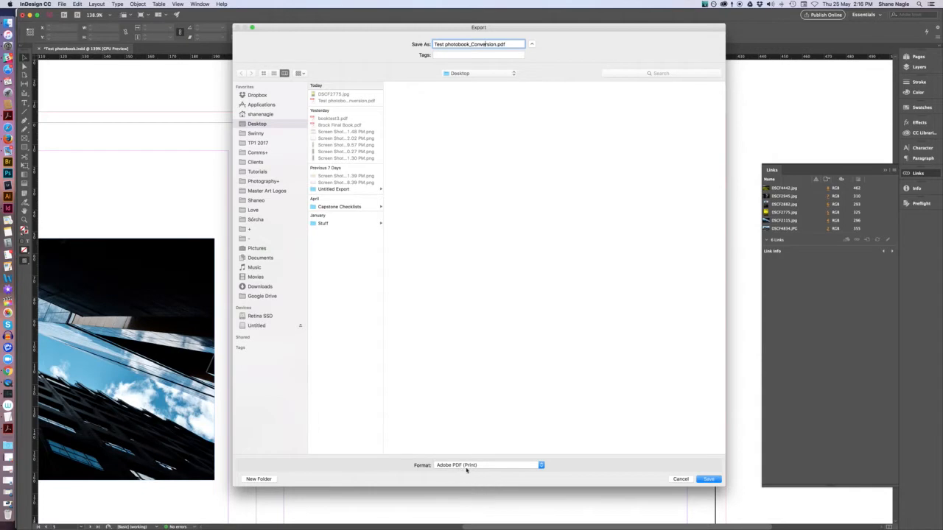
pyautogui.click(708, 480)
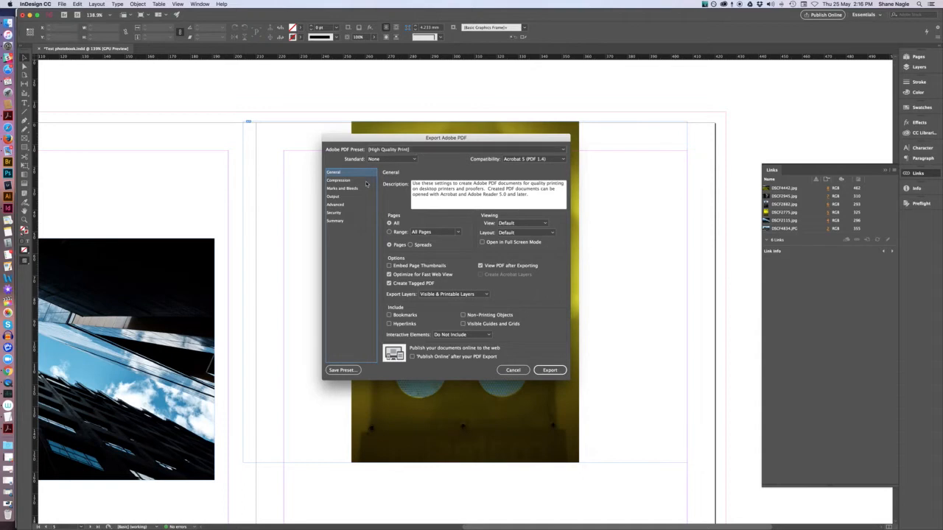
# Set the output colour conversion to Convert to Destination (Preserve Numbers), keeping U.S. Web Coated (SWOP) v2 as the destination.
pyautogui.click(335, 197)
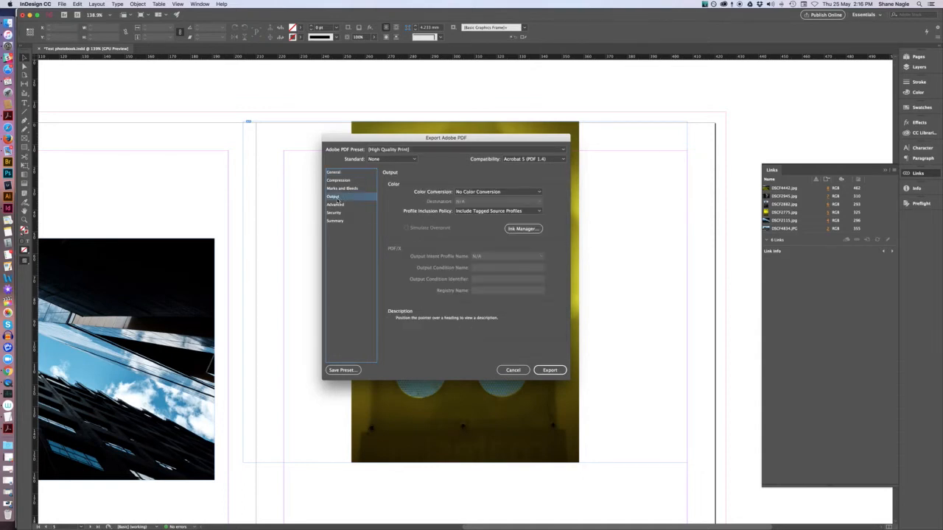
pyautogui.click(540, 192)
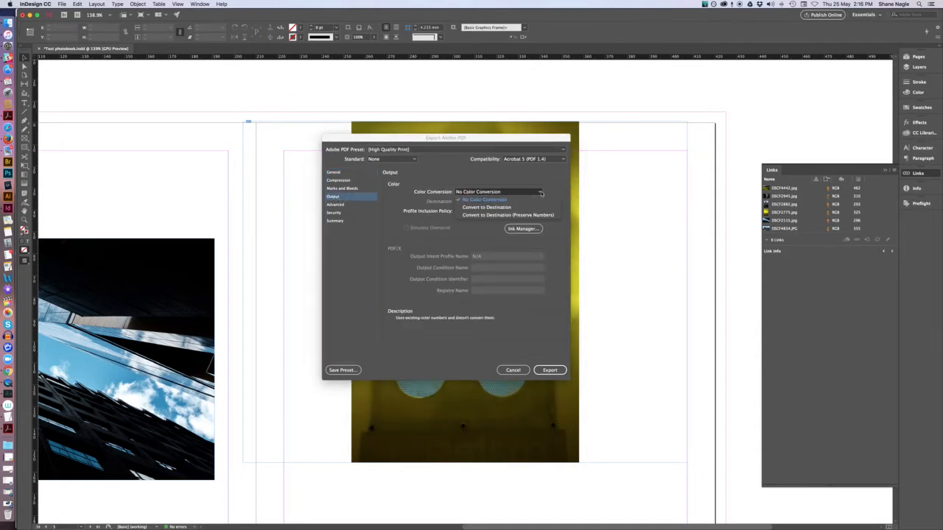
pyautogui.click(507, 216)
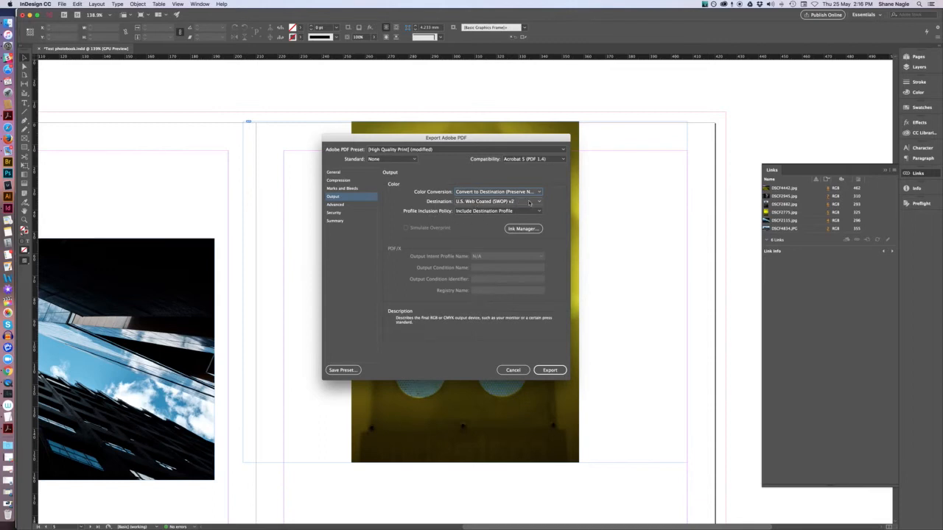
pyautogui.click(540, 202)
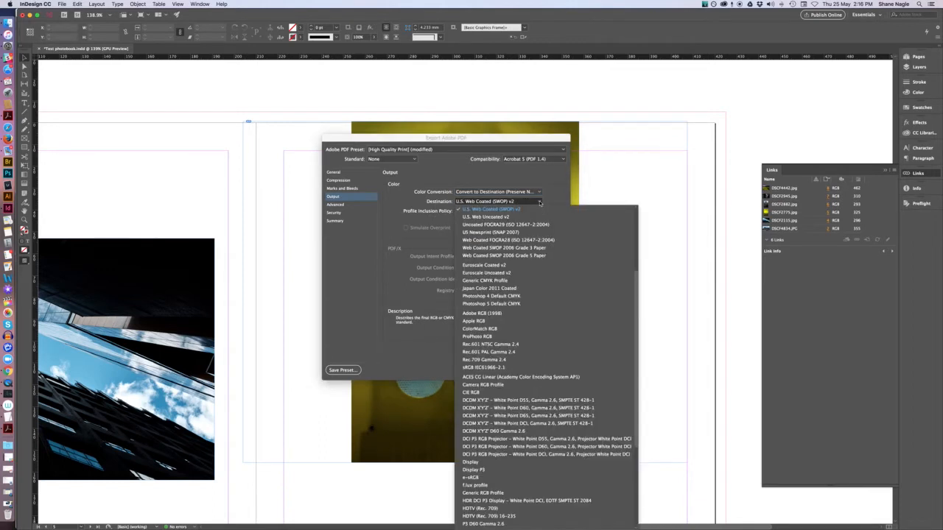
pyautogui.click(552, 201)
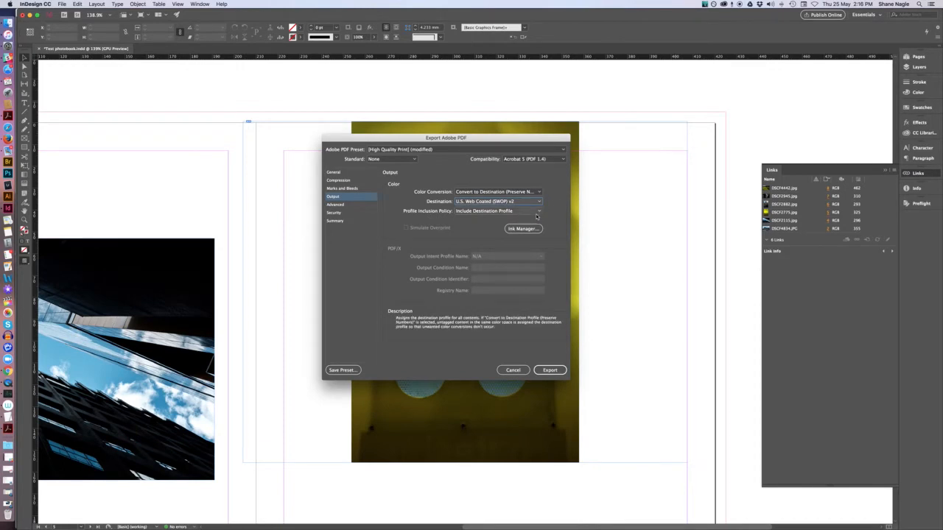
pyautogui.click(538, 202)
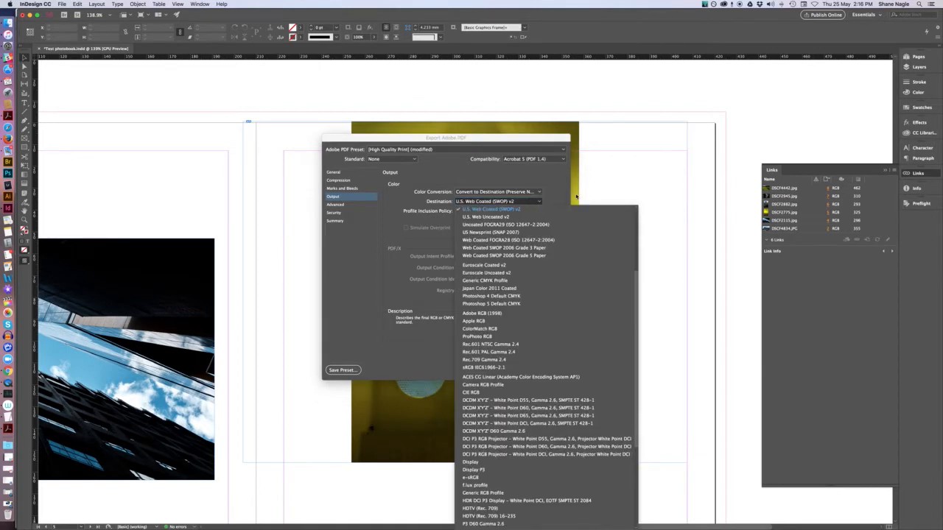
pyautogui.click(561, 180)
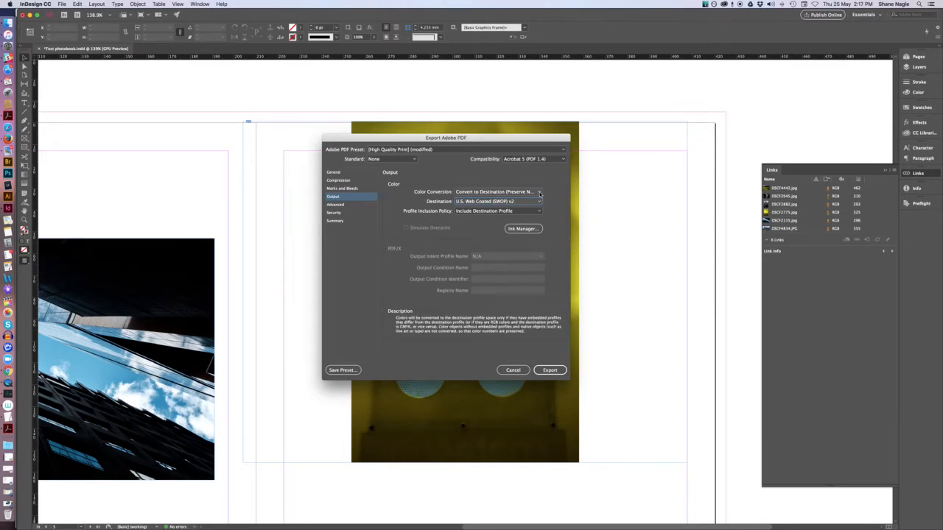
pyautogui.click(540, 192)
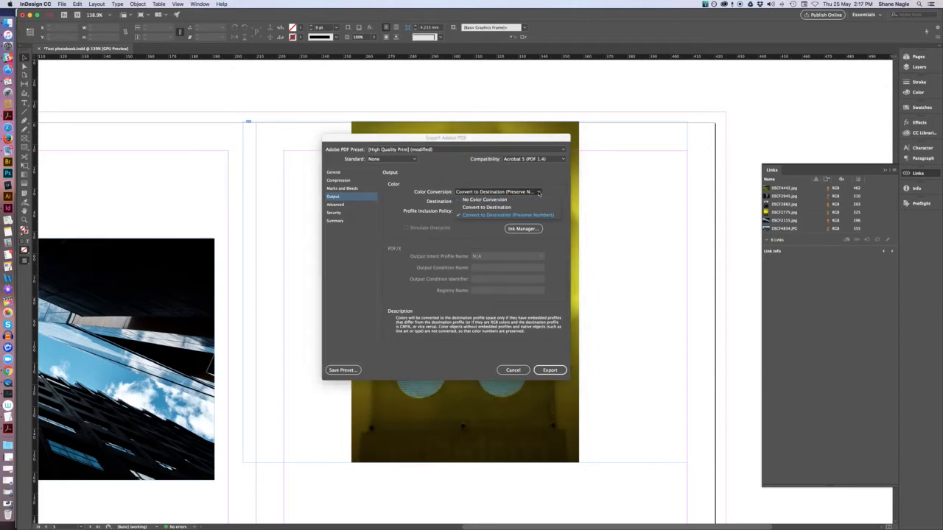
pyautogui.click(507, 208)
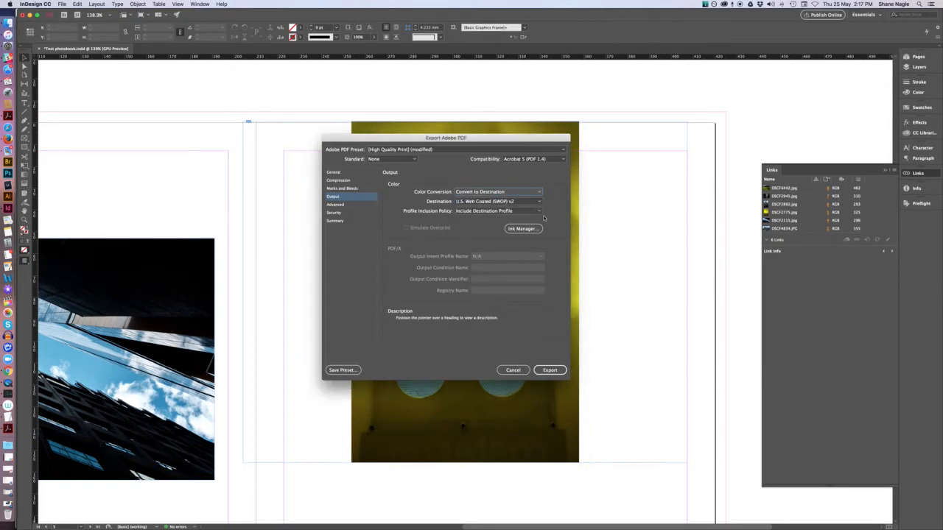
pyautogui.click(540, 192)
pyautogui.click(524, 208)
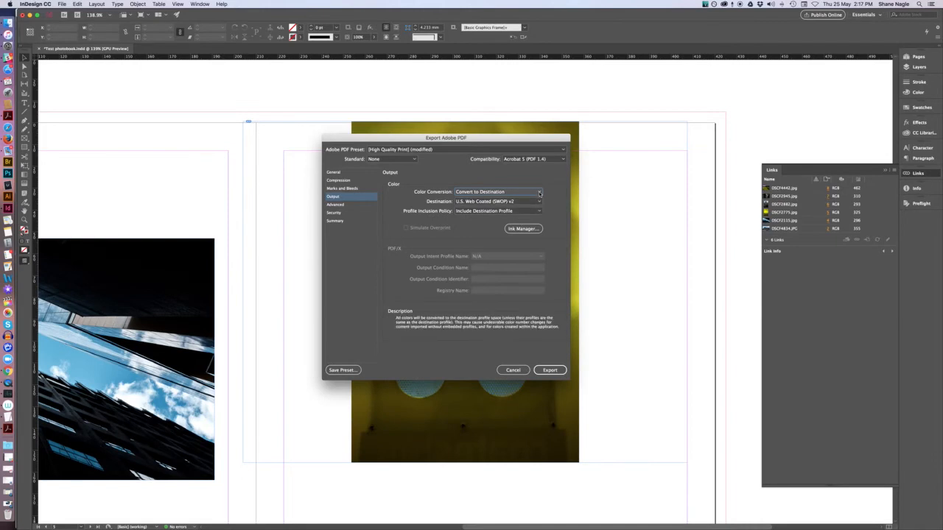
pyautogui.click(540, 192)
pyautogui.click(545, 212)
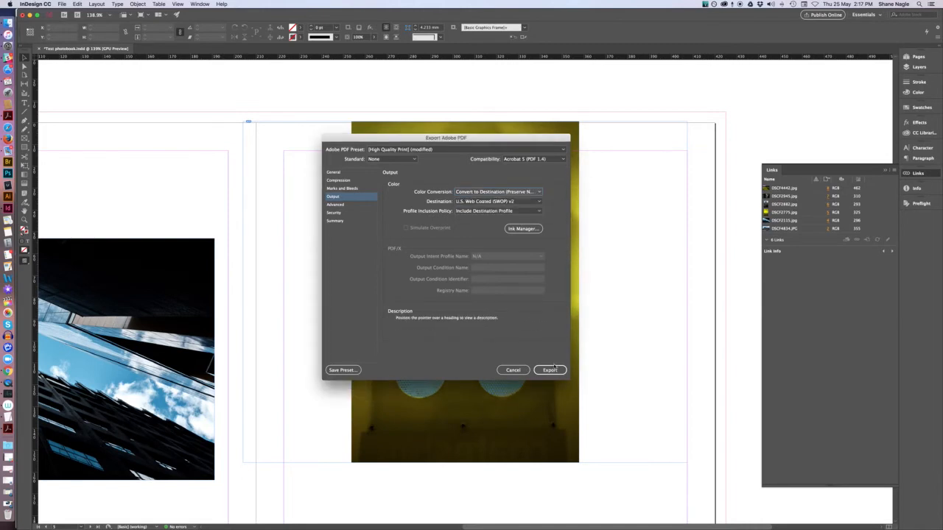
# Export the PDF and display its bee spread in two-page view in Acrobat Reader.
pyautogui.click(551, 370)
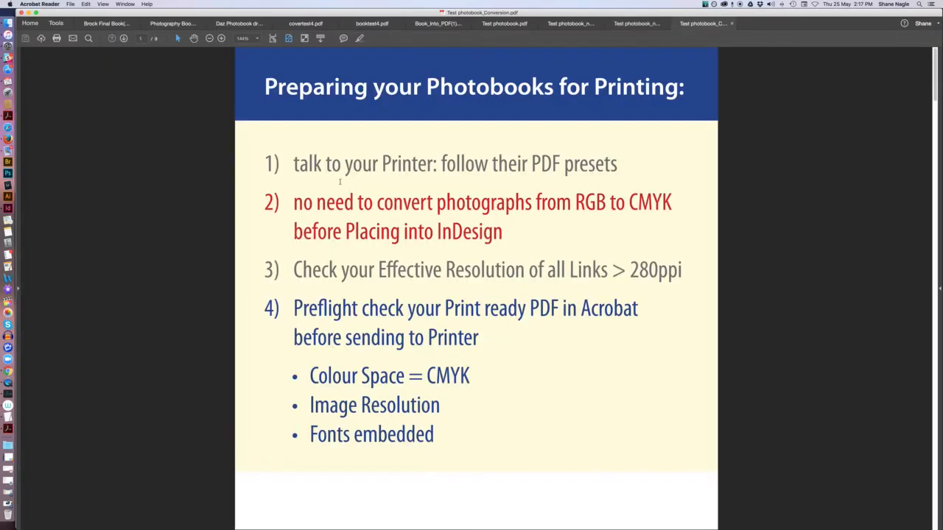
pyautogui.scroll(-2, 370, 160)
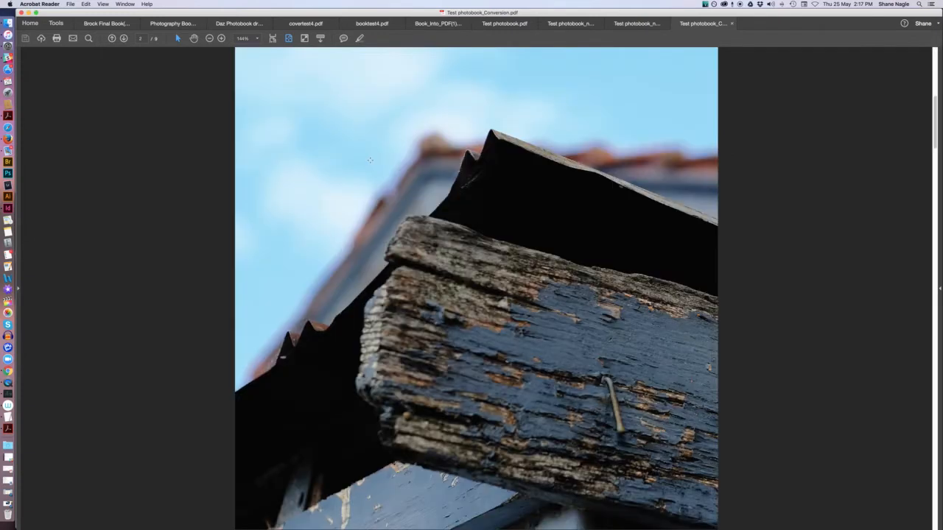
pyautogui.click(104, 4)
pyautogui.moveTo(122, 31)
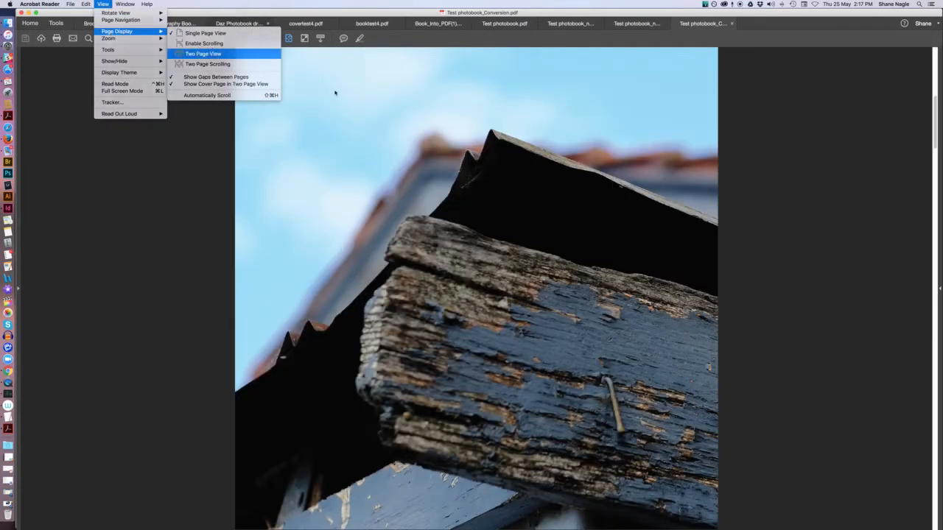
pyautogui.click(203, 54)
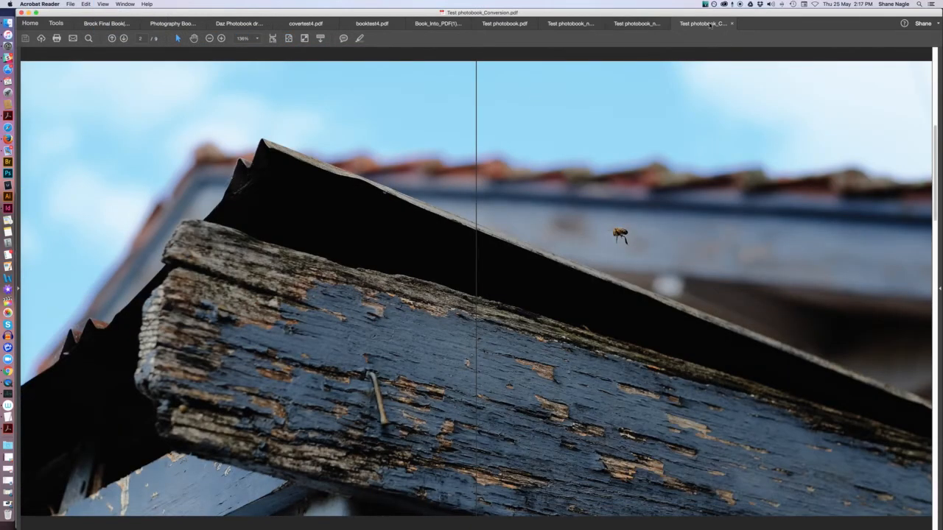
# Compare the colours of the bee spread between "Test photobook_no conversion.pdf" and "Test photobook_Conversion.pdf".
pyautogui.click(638, 24)
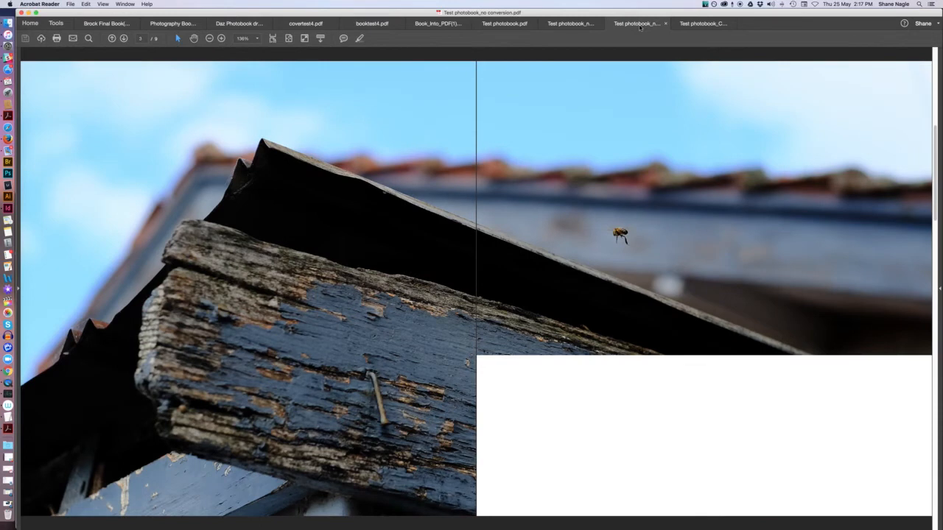
pyautogui.click(698, 24)
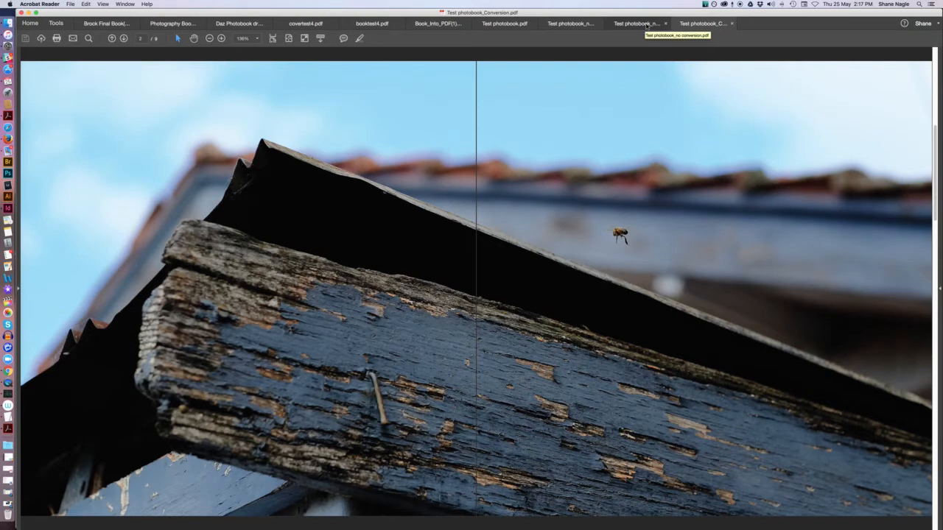
pyautogui.click(646, 24)
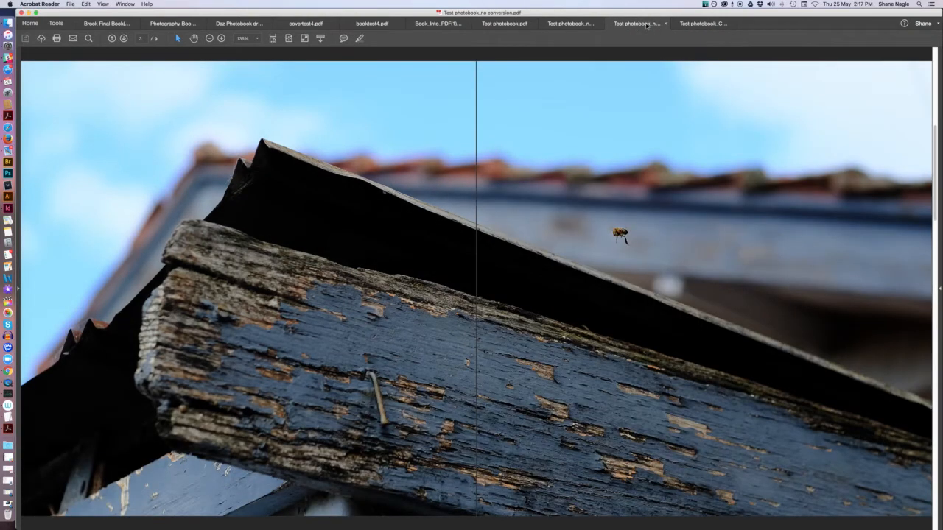
pyautogui.click(699, 24)
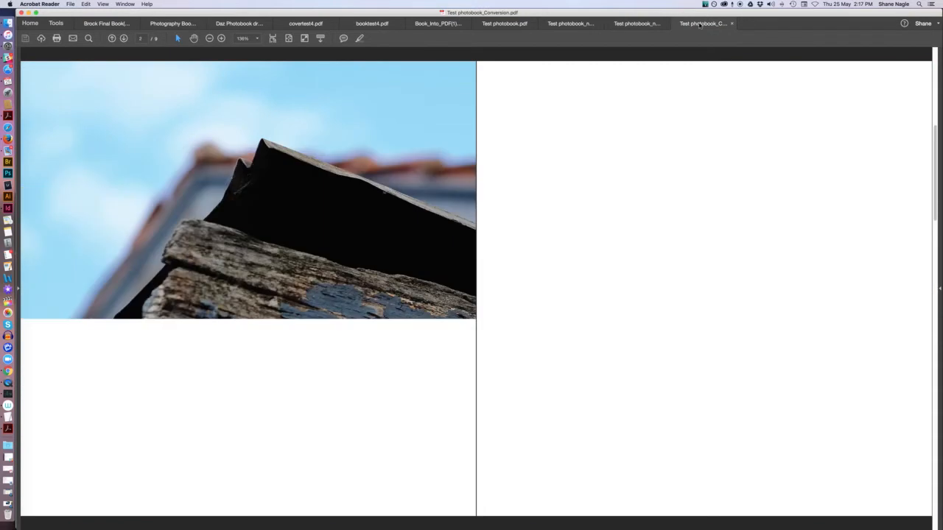
pyautogui.click(647, 24)
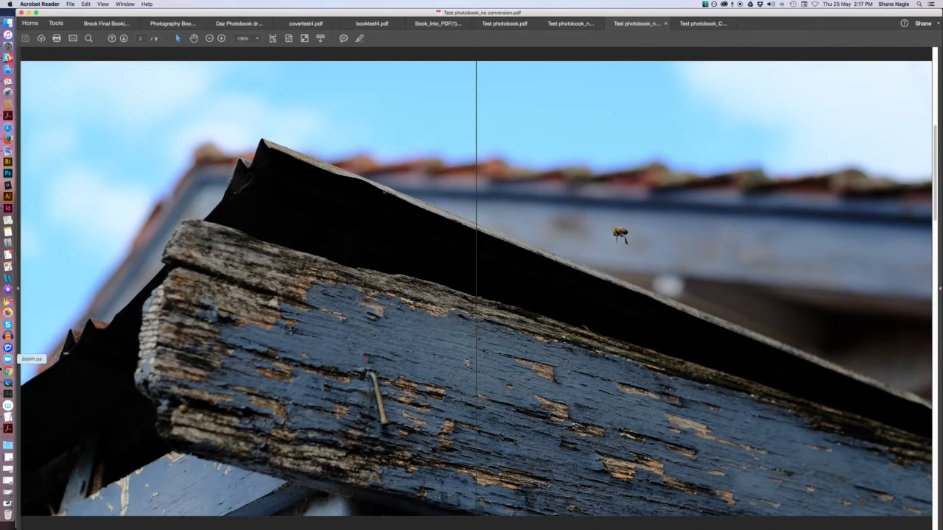
# Switch to Acrobat Pro DC and close its open PDFs and the Preflight window, along with the Acrobat Reader window.
pyautogui.click(7, 430)
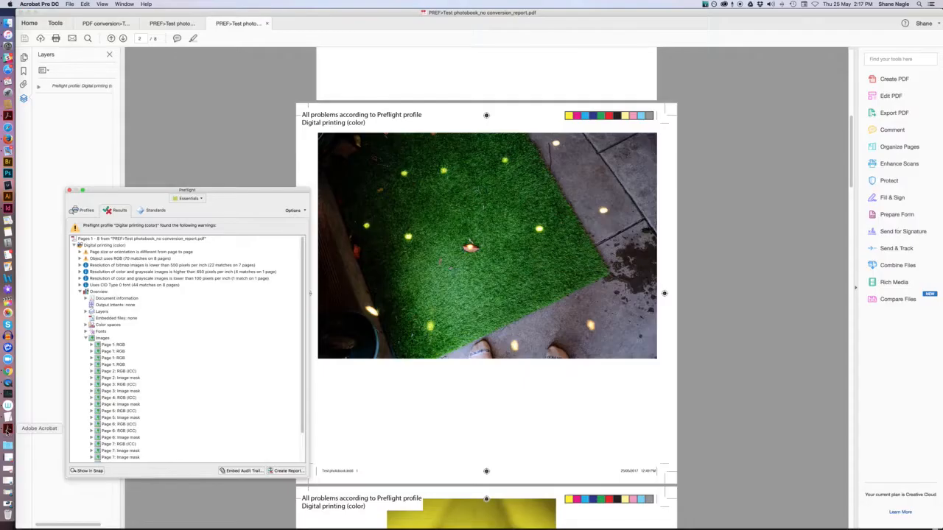
pyautogui.click(267, 23)
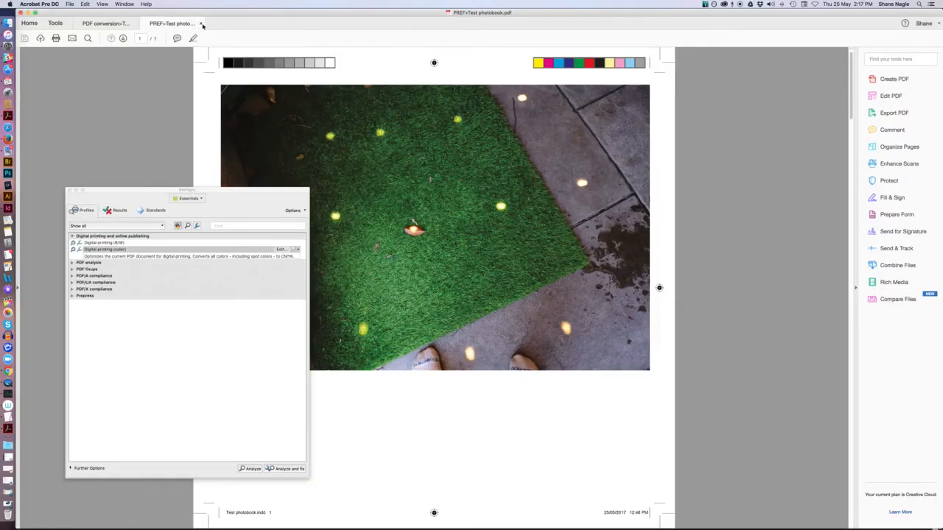
pyautogui.click(136, 23)
pyautogui.click(136, 23)
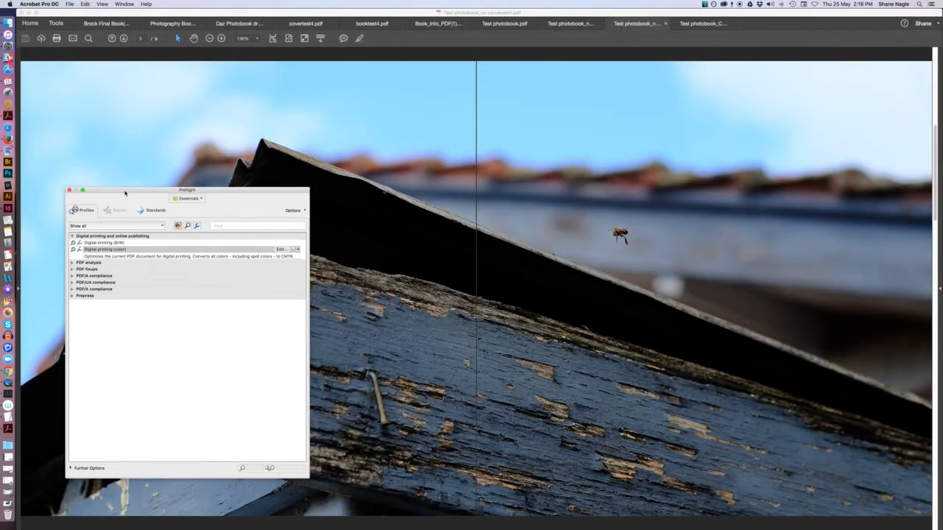
pyautogui.click(69, 191)
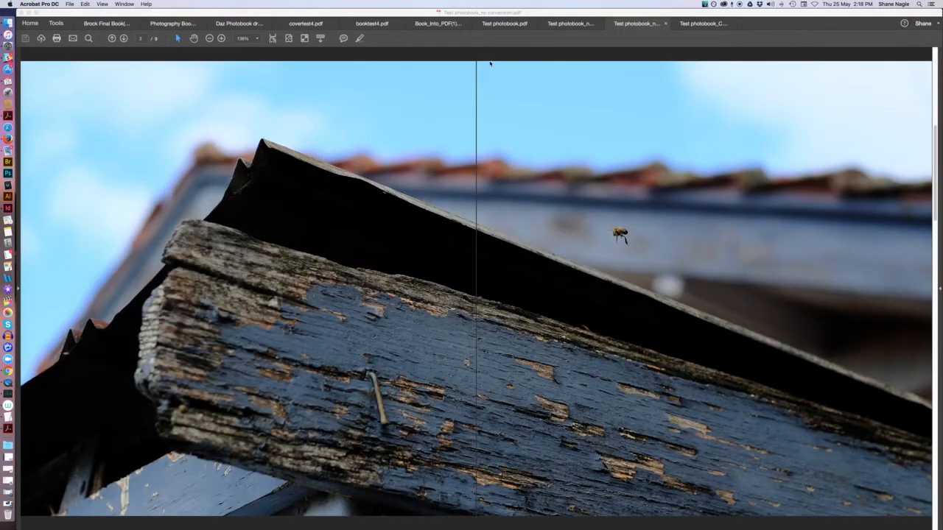
pyautogui.click(21, 13)
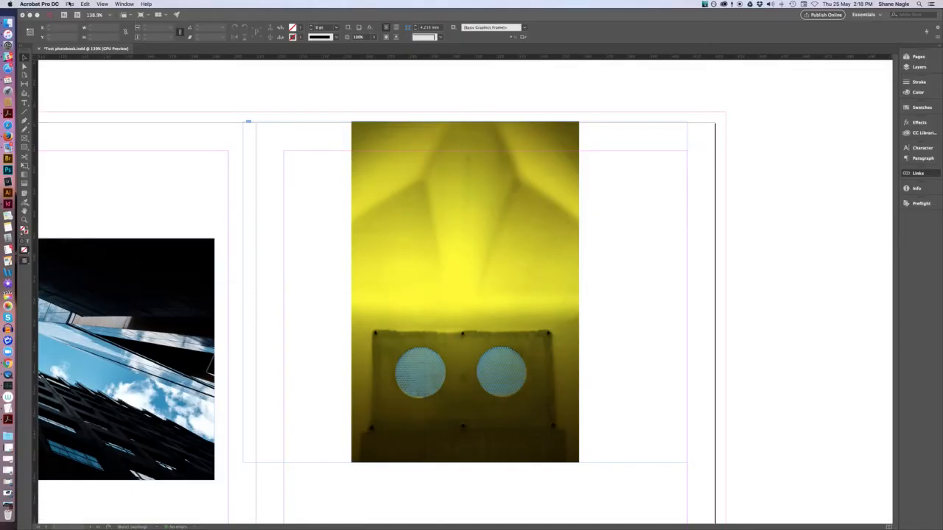
# Open "Test photobook_Conversion.pdf" and "Test photobook_no conversion.pdf" from the Desktop in Acrobat Pro DC.
pyautogui.press('super+Tab')
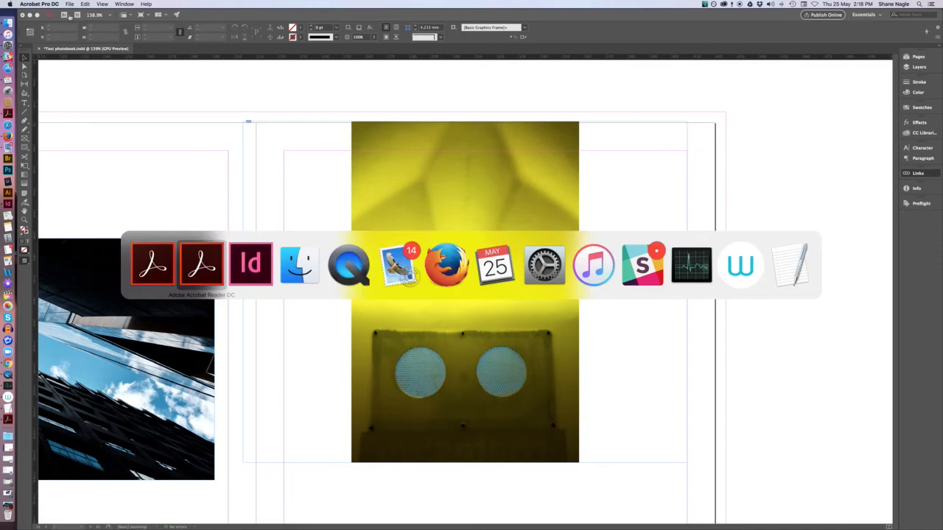
pyautogui.click(148, 258)
pyautogui.press('super+o')
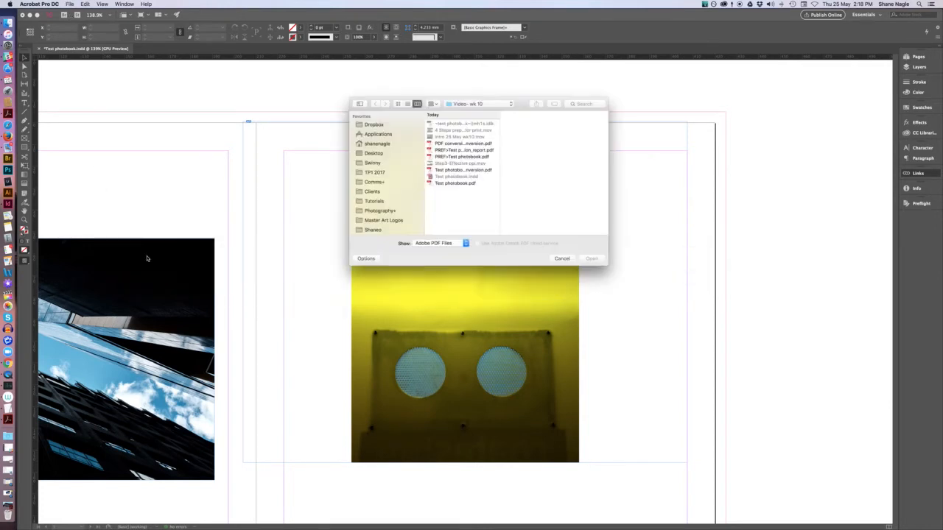
pyautogui.click(378, 153)
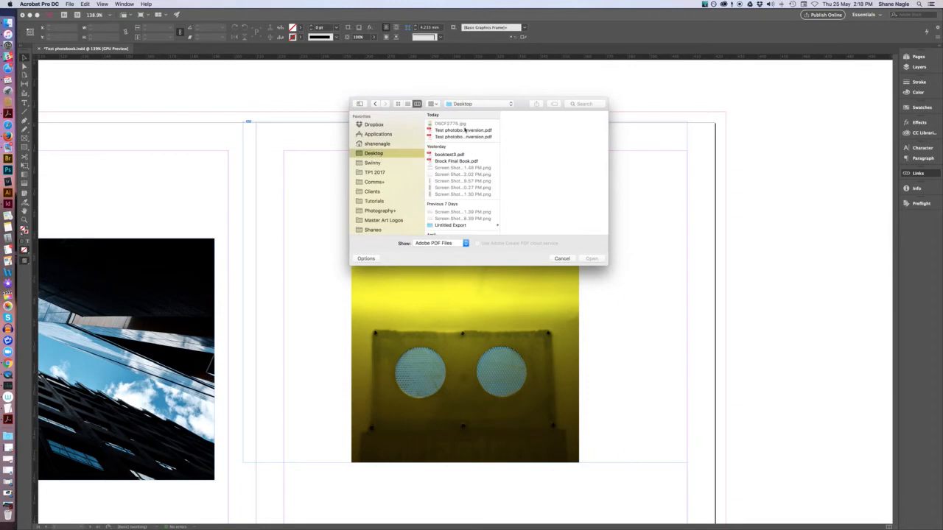
pyautogui.click(465, 130)
pyautogui.keyDown('shift'); pyautogui.click(450, 137); pyautogui.keyUp('shift')
pyautogui.click(591, 258)
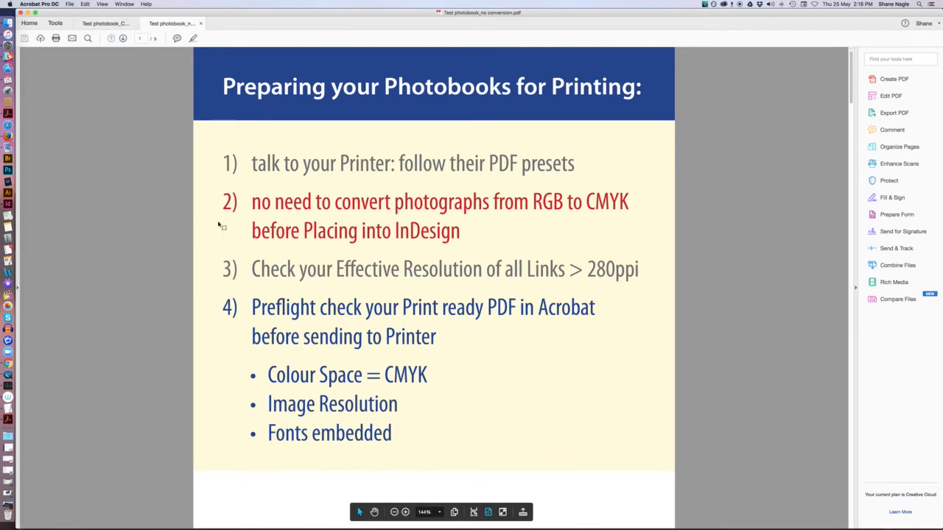
# Compare the page 2 photograph between the conversion and no-conversion PDFs, ending on "Test photobook_Conversion.pdf".
pyautogui.scroll(-3, 452, 422)
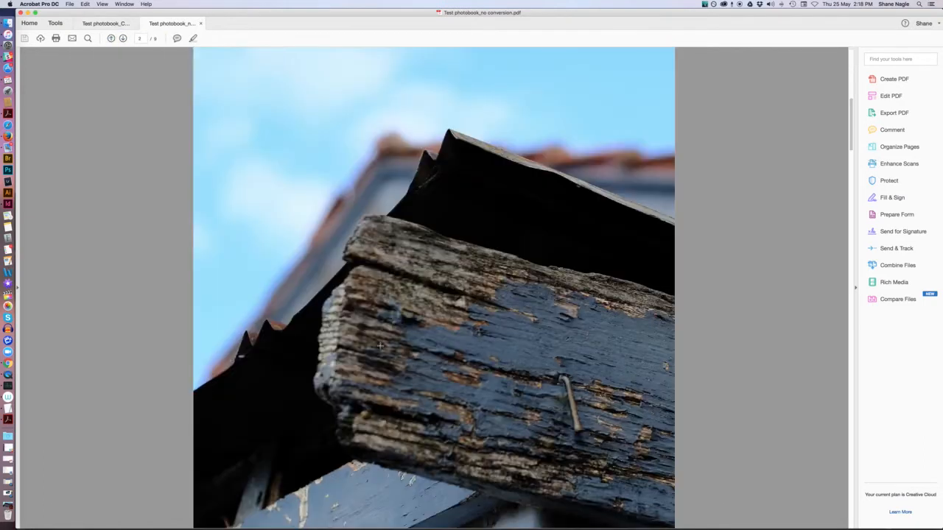
pyautogui.click(113, 25)
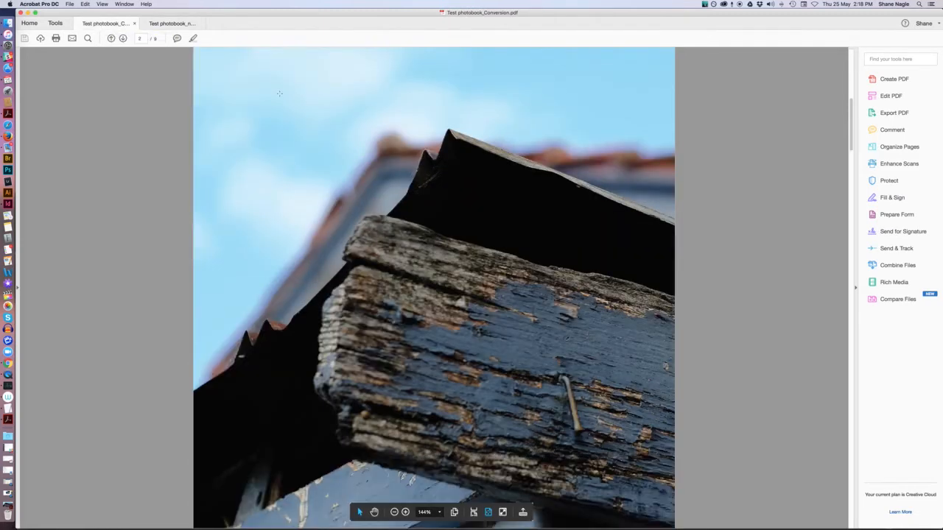
pyautogui.click(176, 25)
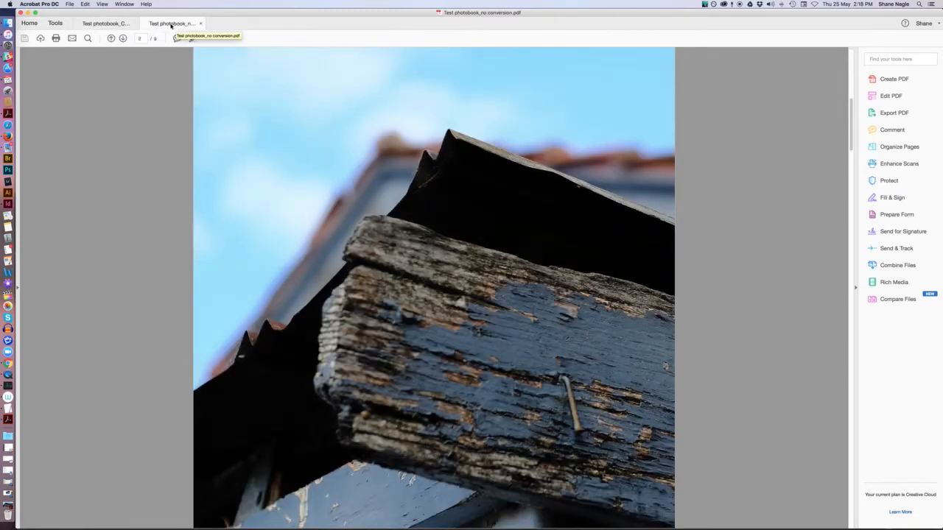
pyautogui.click(117, 24)
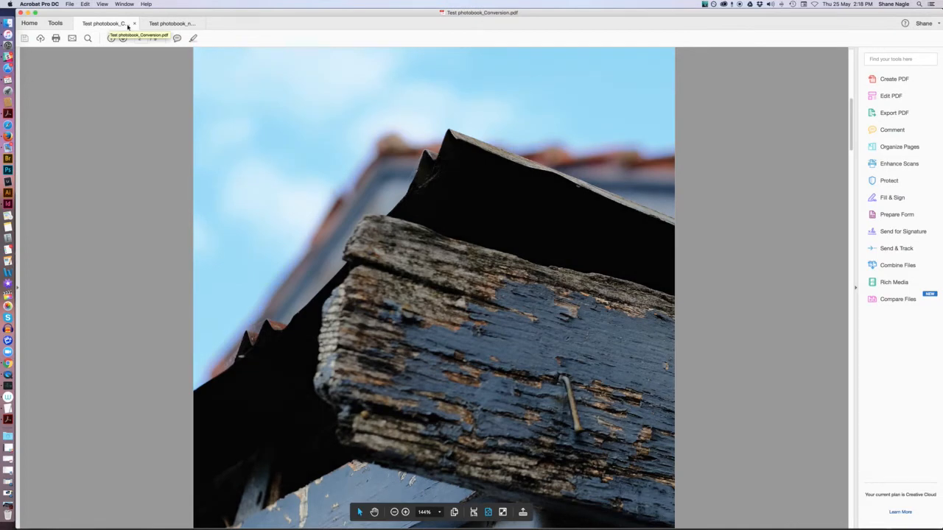
pyautogui.click(171, 25)
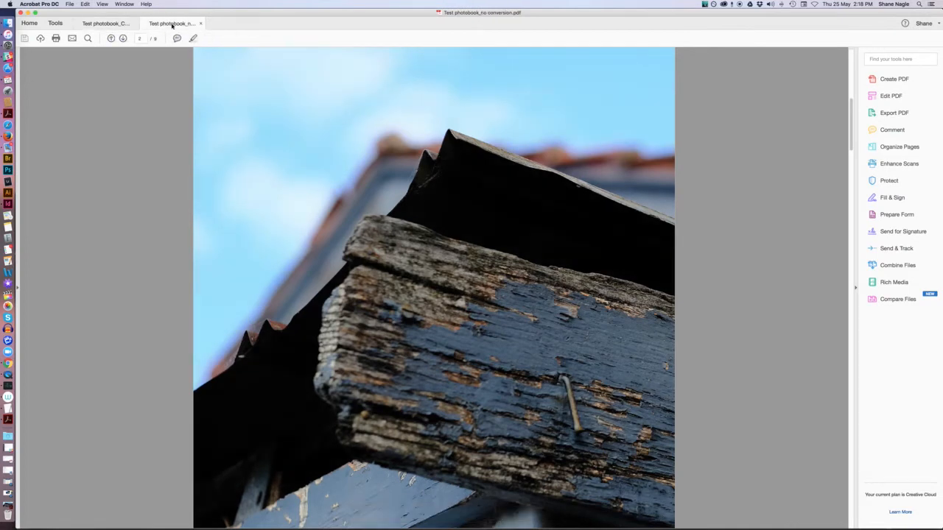
pyautogui.click(106, 25)
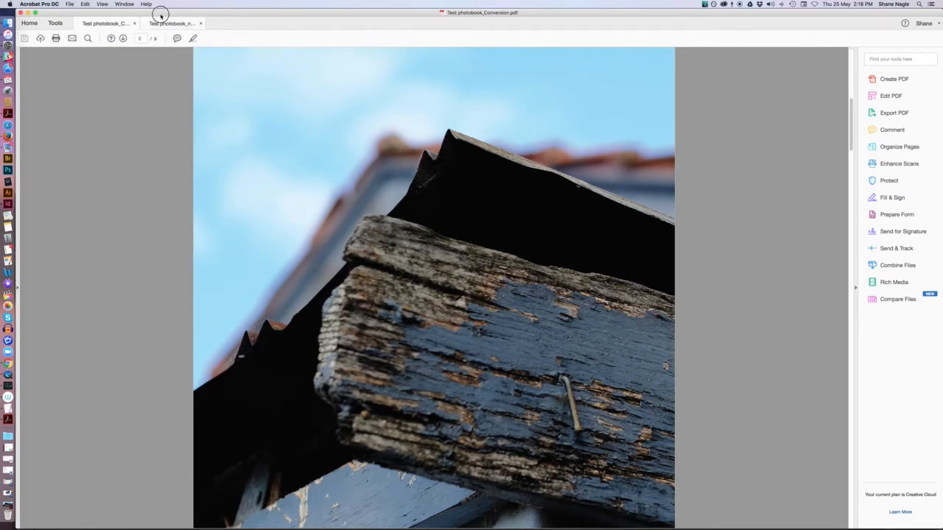
# Run a Preflight analysis of "Test photobook_Conversion.pdf" with the Digital printing (color) profile, without applying fixes.
pyautogui.click(86, 5)
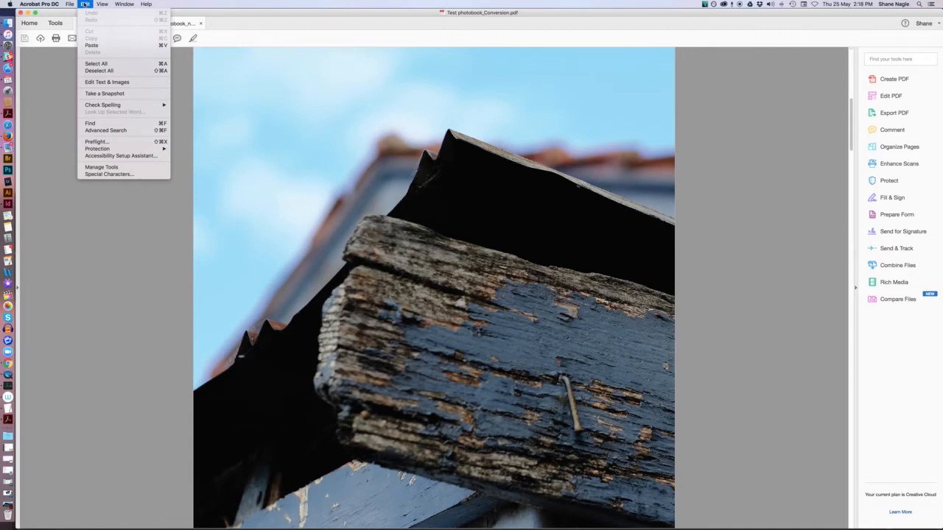
pyautogui.click(109, 143)
pyautogui.moveTo(280, 192); pyautogui.dragTo(770, 106)
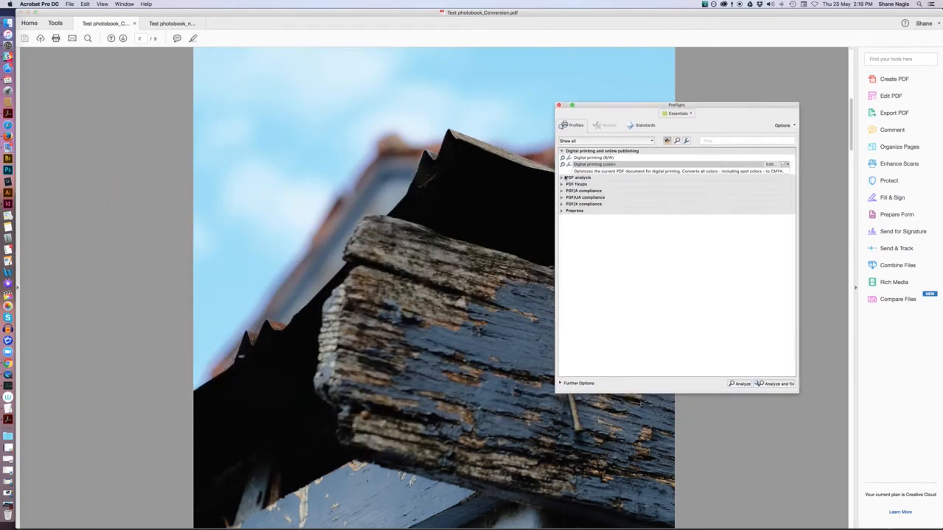
pyautogui.click(563, 151)
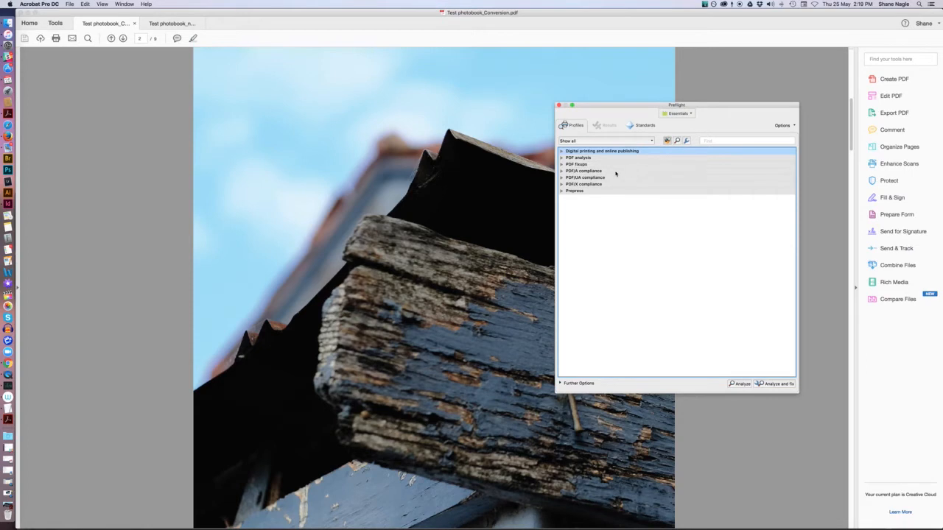
pyautogui.click(583, 152)
pyautogui.click(561, 152)
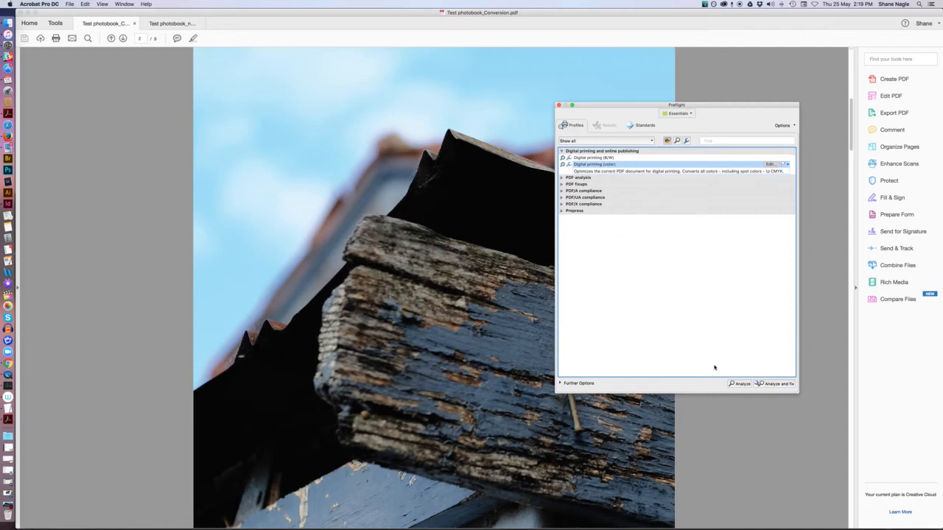
pyautogui.click(739, 384)
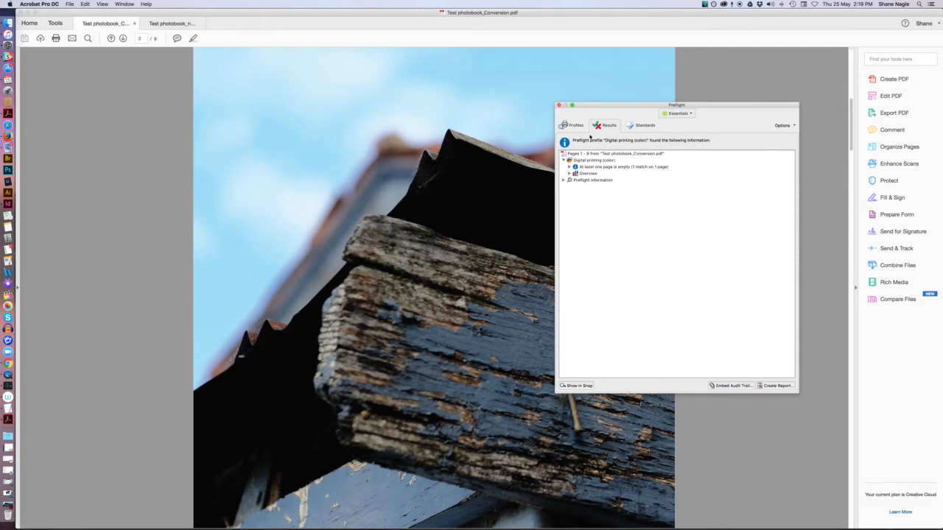
# Examine the colour space of each page's images in the overview of the Preflight results.
pyautogui.click(568, 173)
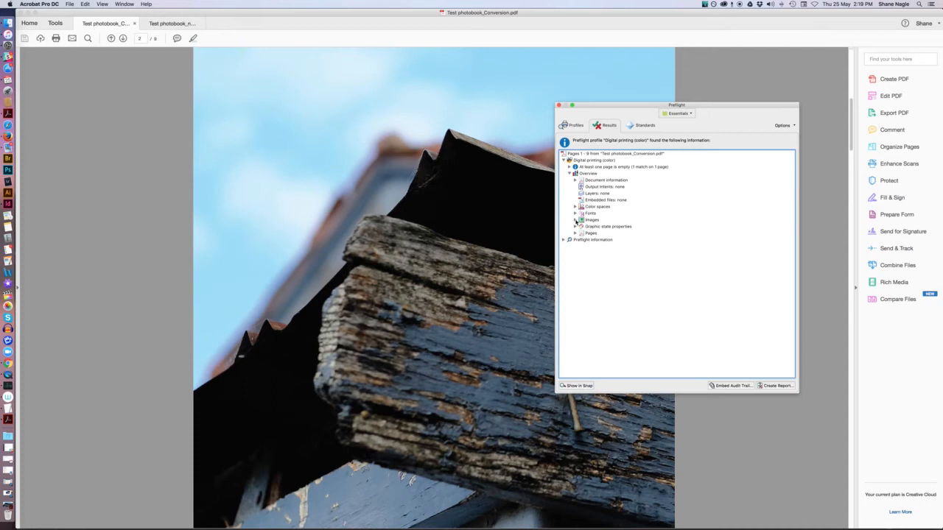
pyautogui.click(575, 219)
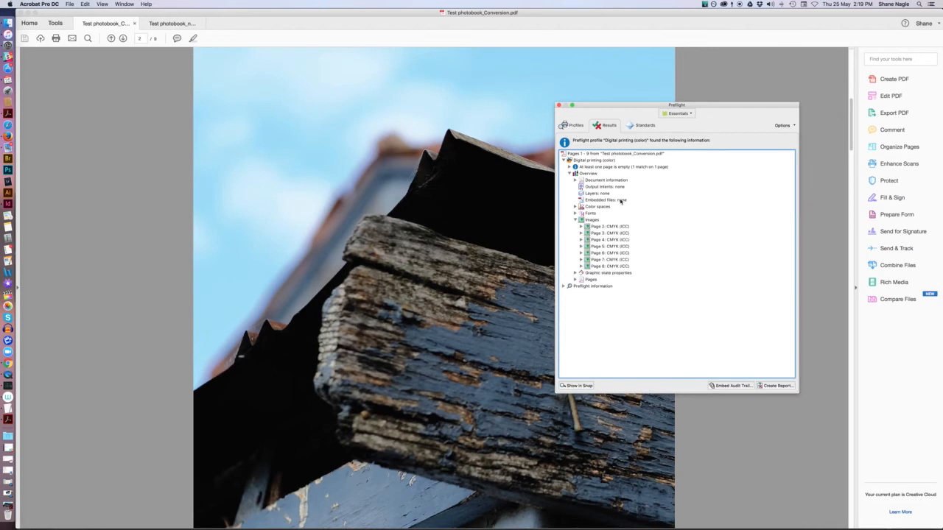
pyautogui.moveTo(631, 105); pyautogui.dragTo(184, 126)
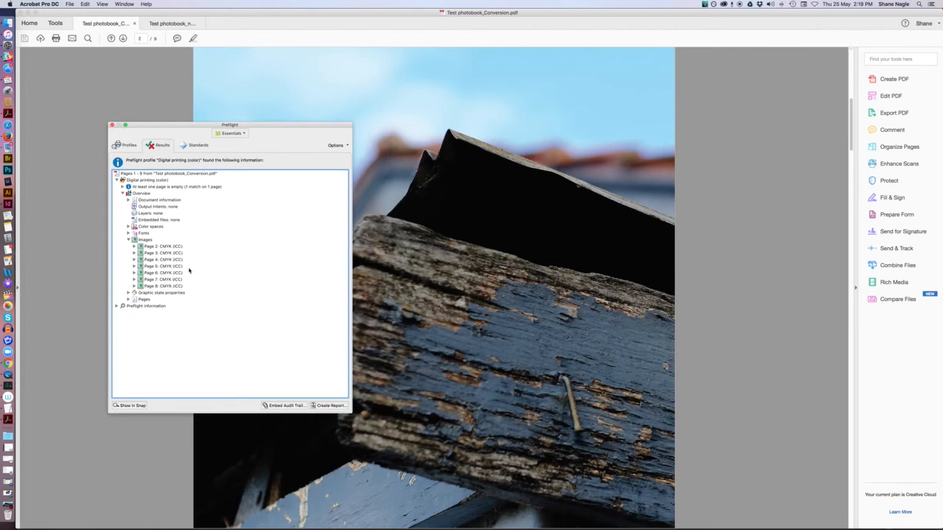
# Check "Test photobook_no conversion.pdf" with the Digital printing (color) Preflight profile and examine its list of RGB objects.
pyautogui.click(178, 24)
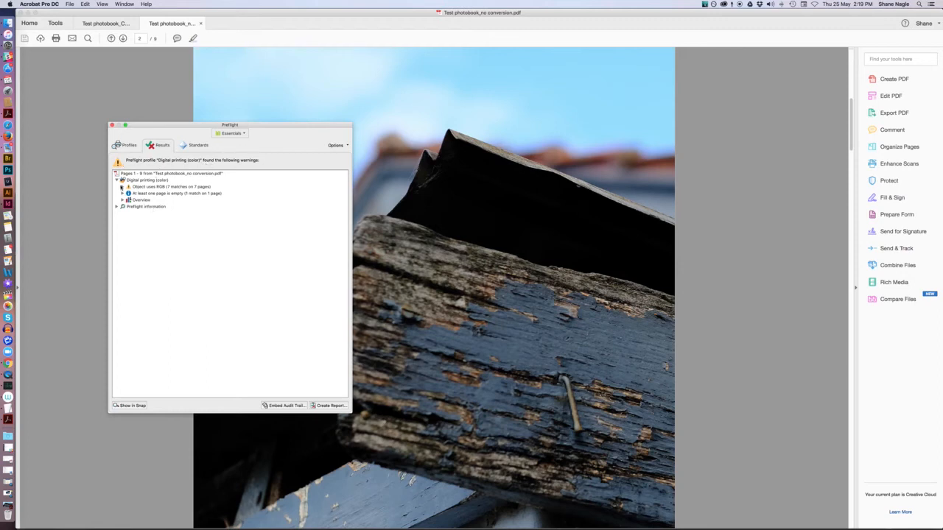
pyautogui.click(122, 187)
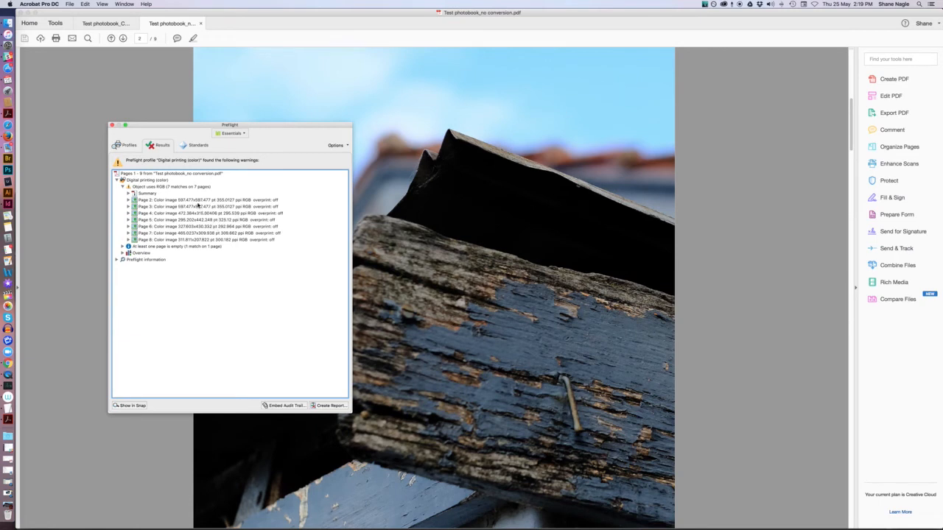
pyautogui.moveTo(189, 126); pyautogui.dragTo(140, 92)
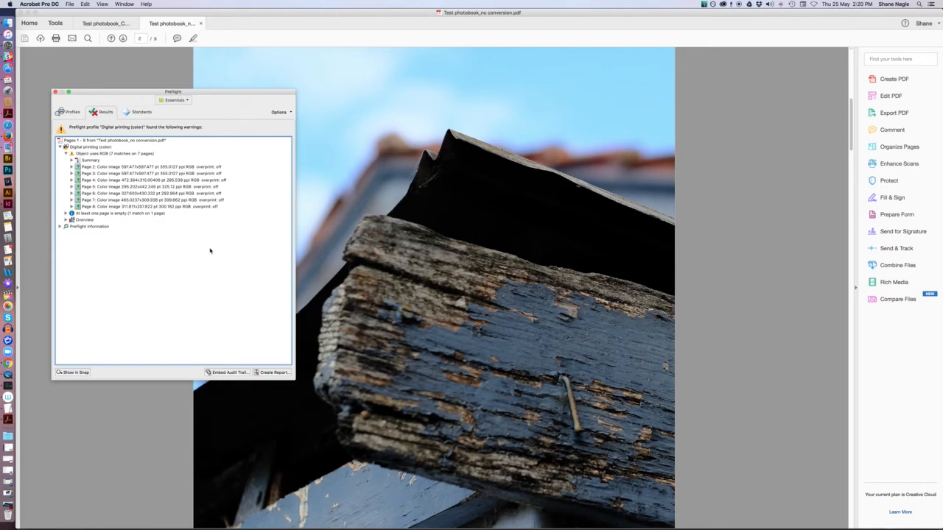
pyautogui.moveTo(194, 93); pyautogui.dragTo(226, 143)
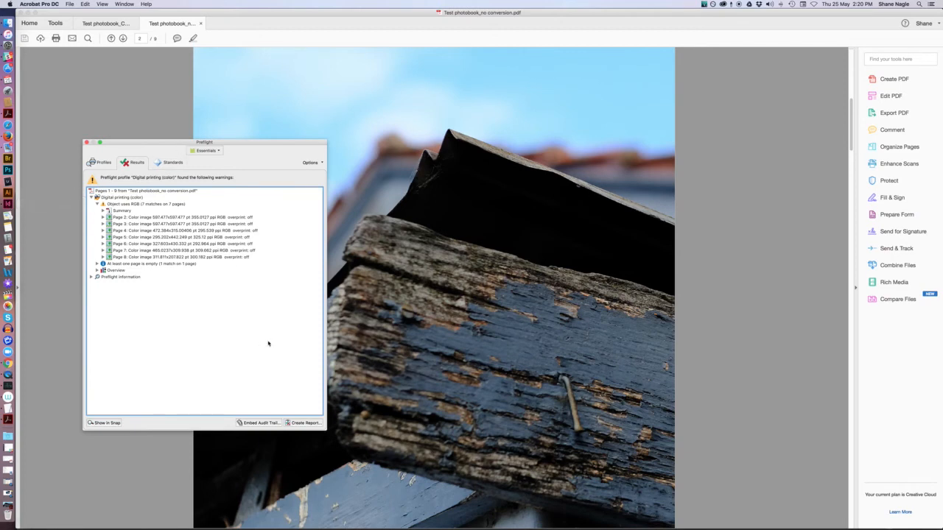
# Analyze and fix the no-conversion PDF with the Digital printing (color) profile, saving it as "FIX Test photobook_no conversion.pdf" on the Desktop.
pyautogui.click(103, 163)
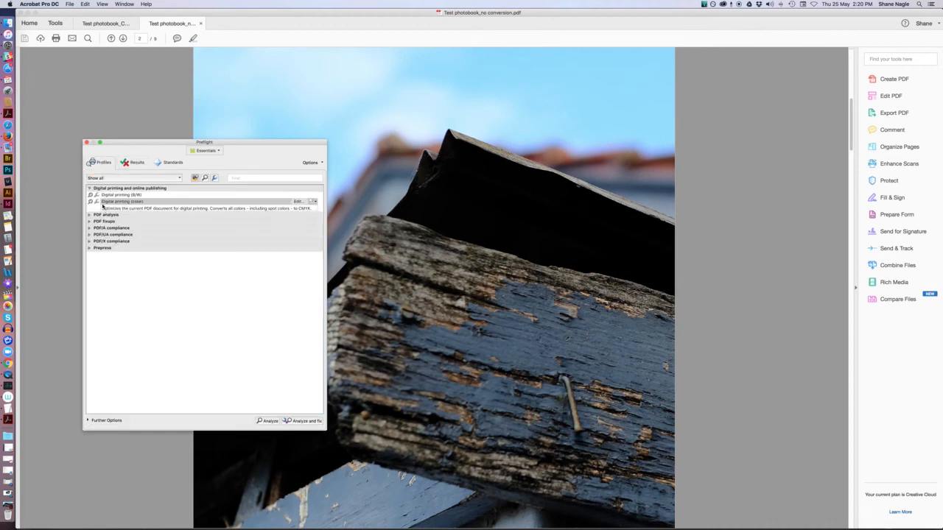
pyautogui.click(302, 422)
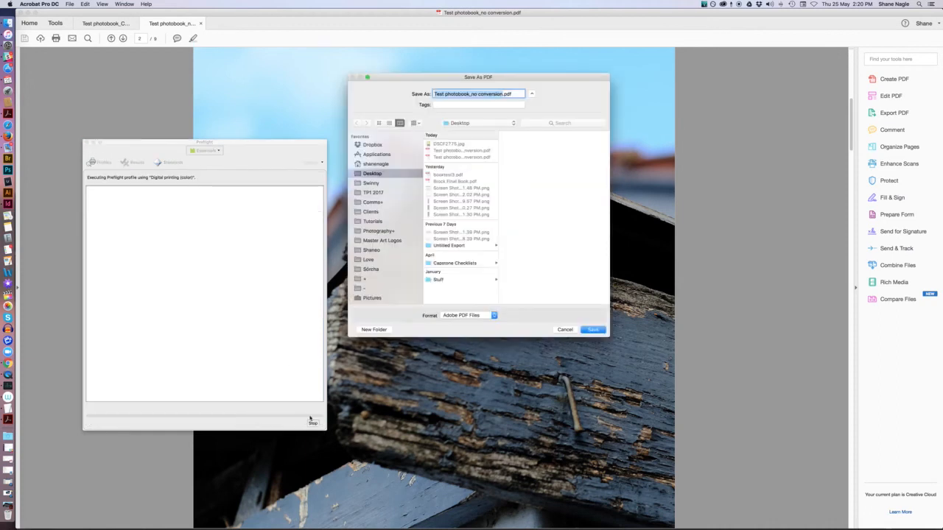
pyautogui.click(440, 95)
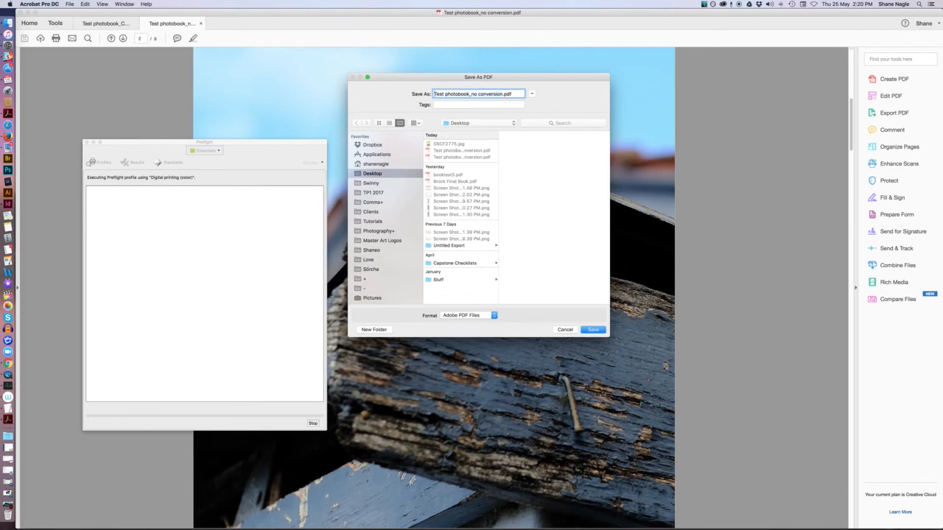
pyautogui.write('FIX')
pyautogui.click(594, 330)
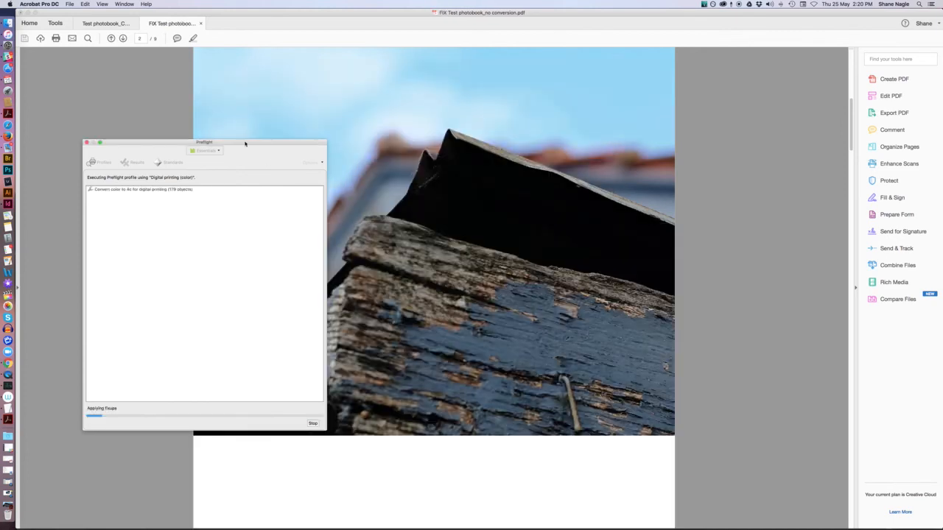
pyautogui.moveTo(243, 141); pyautogui.dragTo(813, 146)
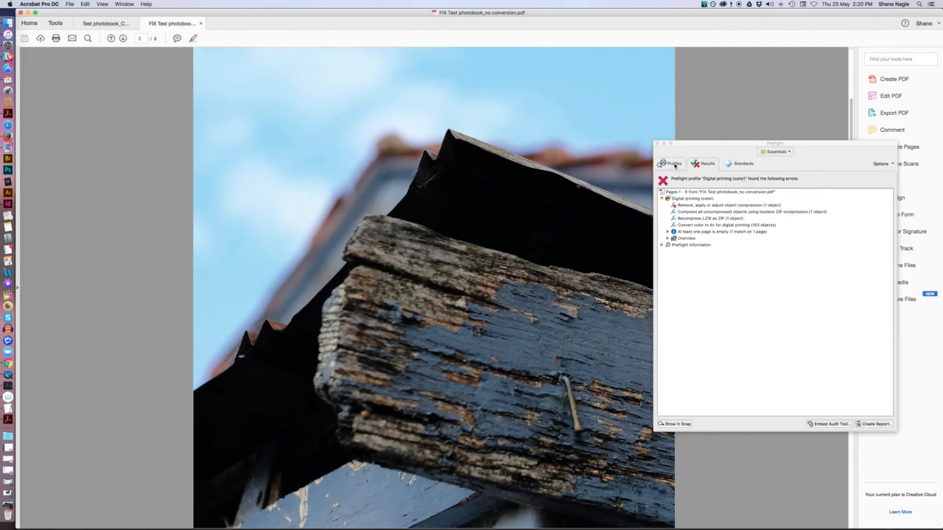
# Analyze the fixed PDF again with the Digital printing (color) profile and examine the colour space of its images.
pyautogui.click(674, 164)
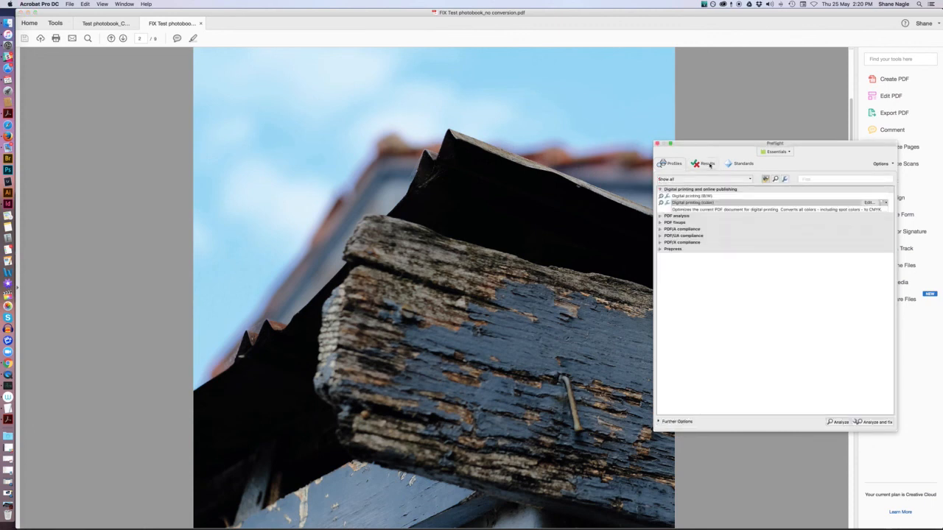
pyautogui.click(840, 422)
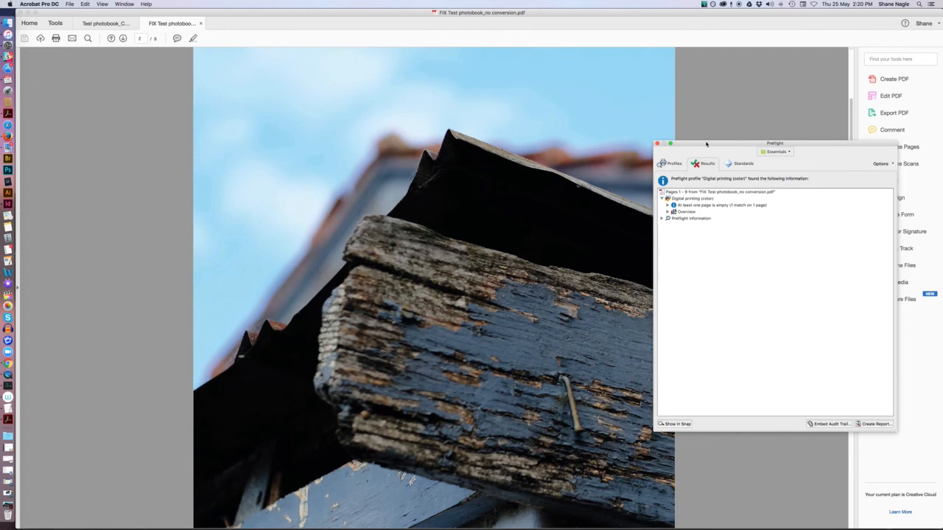
pyautogui.moveTo(706, 144); pyautogui.dragTo(637, 147)
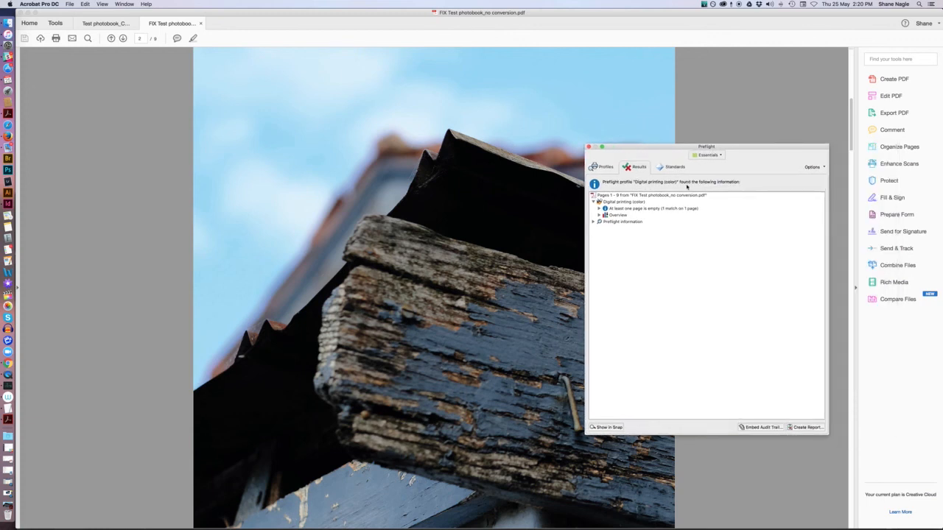
pyautogui.click(599, 209)
pyautogui.click(599, 222)
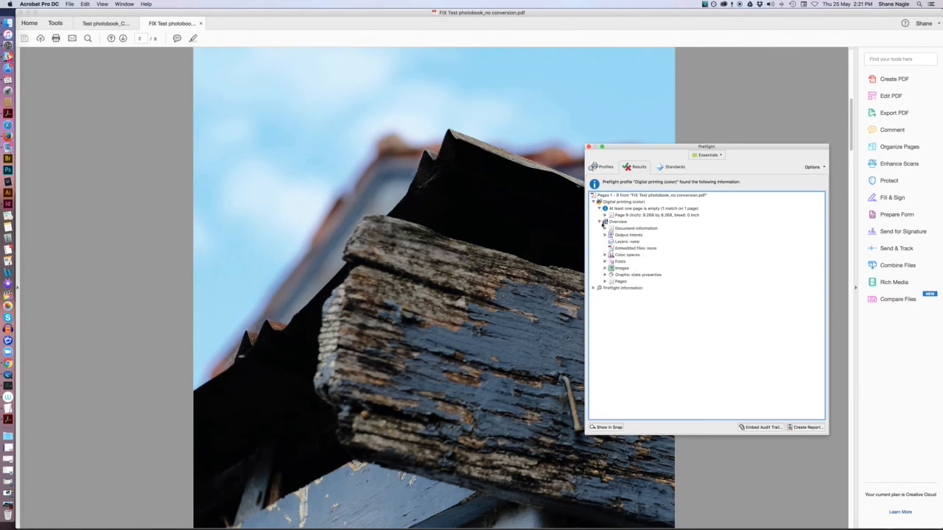
pyautogui.click(605, 268)
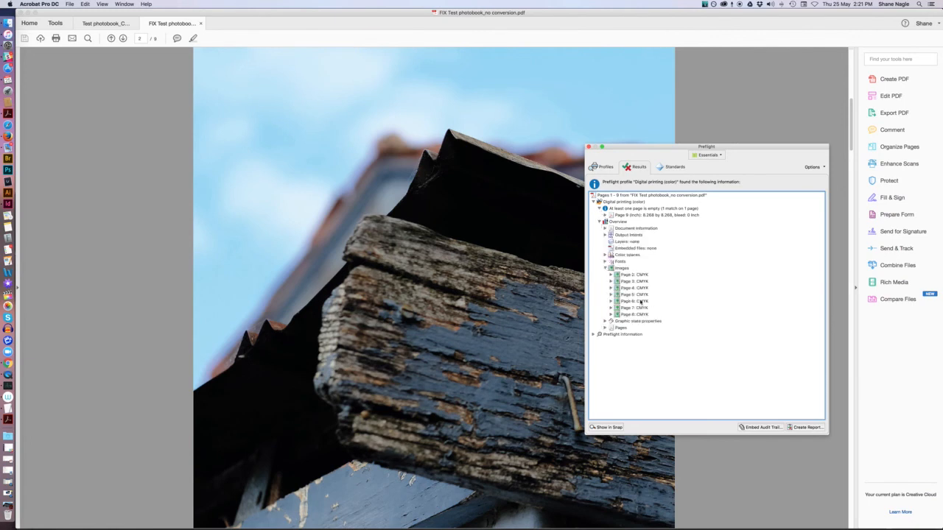